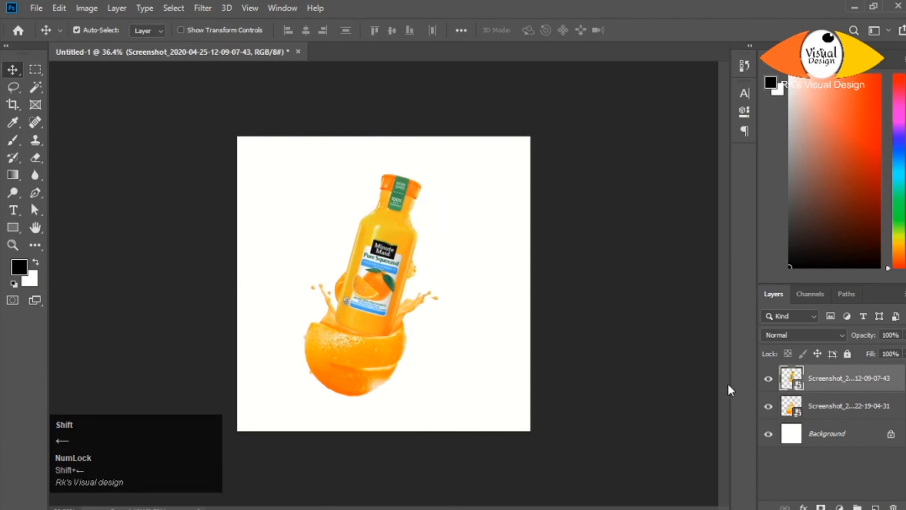
- Reposition the juice bottle and adjust its tilt with Free Transform so its base sits in the splash of the cut orange
click(381, 258)
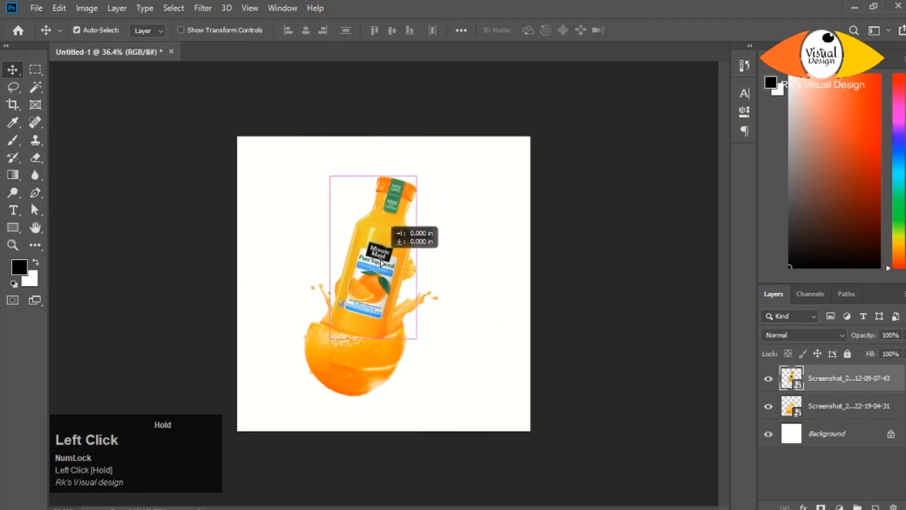
key(ctrl+t)
drag(445, 370, 438, 375)
drag(392, 303, 398, 301)
drag(441, 383, 442, 384)
drag(382, 307, 382, 310)
key(Return)
- Lower the bottle layer's opacity to 63% and add a layer mask to it
scroll(382, 323, up, 2)
scroll(382, 323, down, 1)
drag(827, 347, 898, 336)
scroll(390, 313, up, 4)
scroll(400, 321, down, 1)
click(821, 508)
- Paint black on the bottle's mask to hide its base where the juice splash and orange should cover it
key(b)
drag(201, 341, 208, 348)
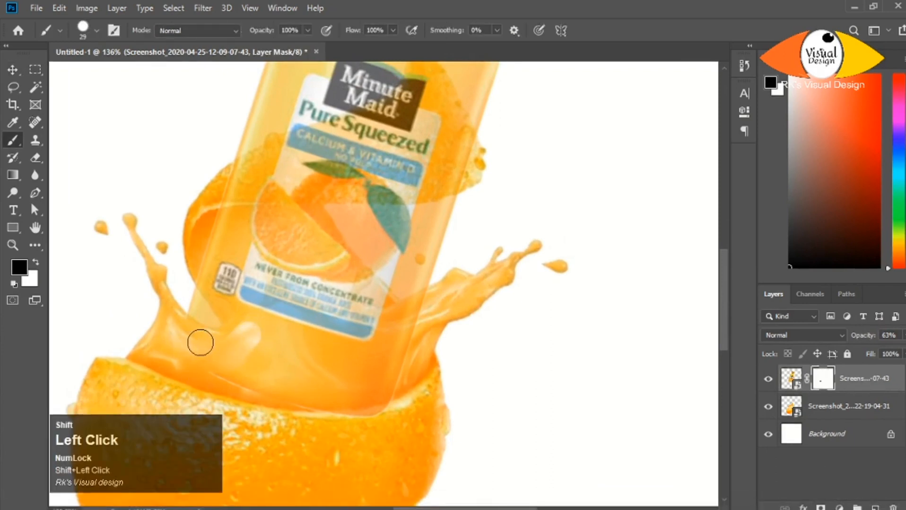
mouse_move(135, 420)
mouse_down()
mouse_move(193, 418)
mouse_move(136, 432)
mouse_up()
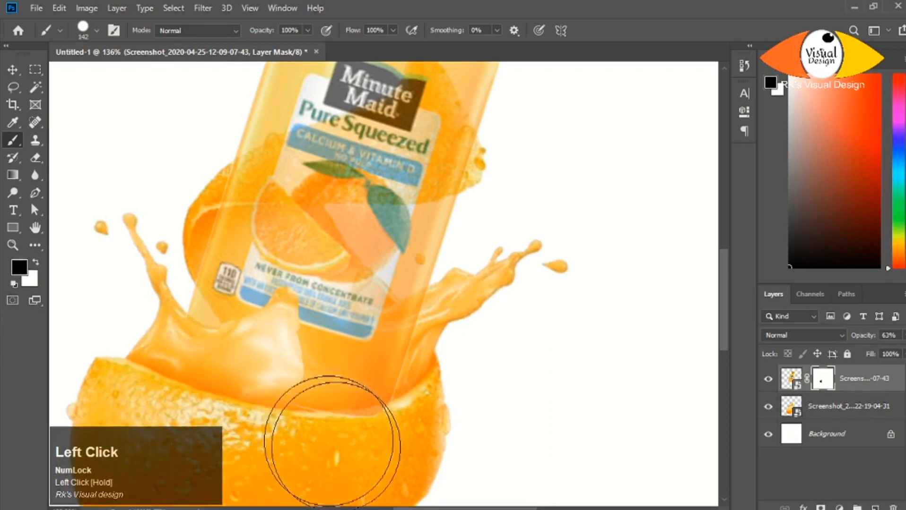
mouse_move(332, 442)
mouse_down()
mouse_move(288, 388)
mouse_move(397, 392)
mouse_up()
alt+right_click(304, 360)
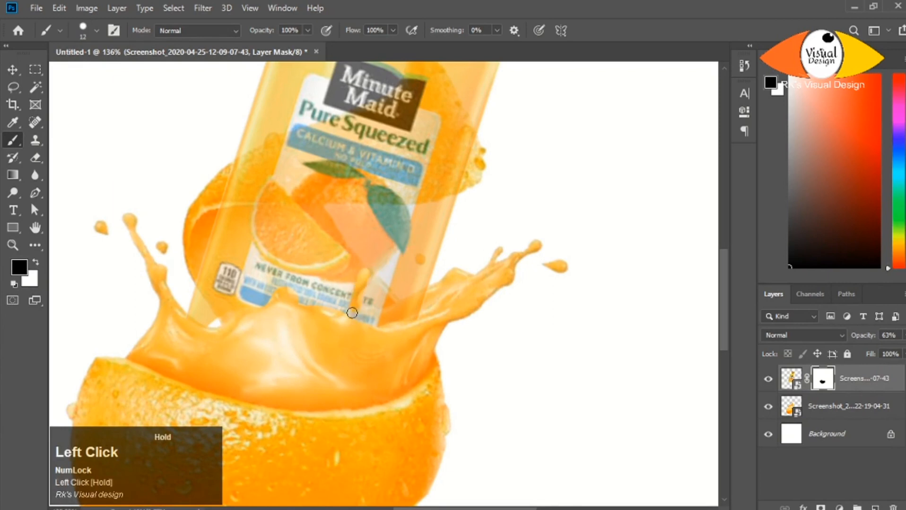
- With the bottle layer faded to 0% opacity, mask it over the splash tips and droplets, and restore the opacity to 100%
drag(863, 337, 825, 341)
alt+scroll(348, 293, up, 4)
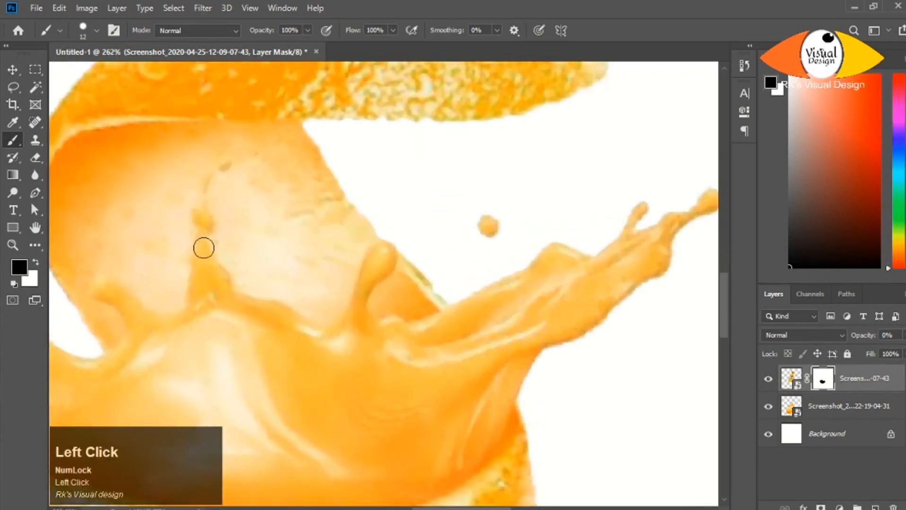
drag(498, 241, 255, 240)
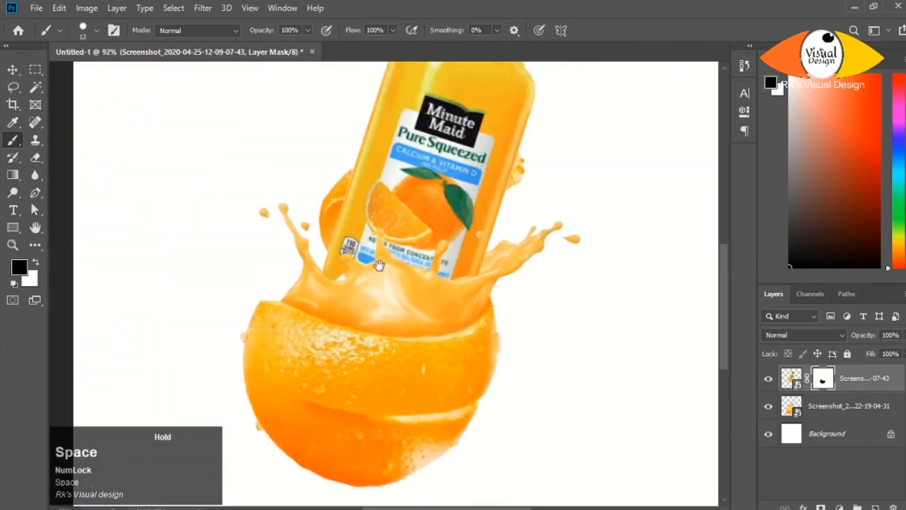
alt+scroll(433, 250, up, 2)
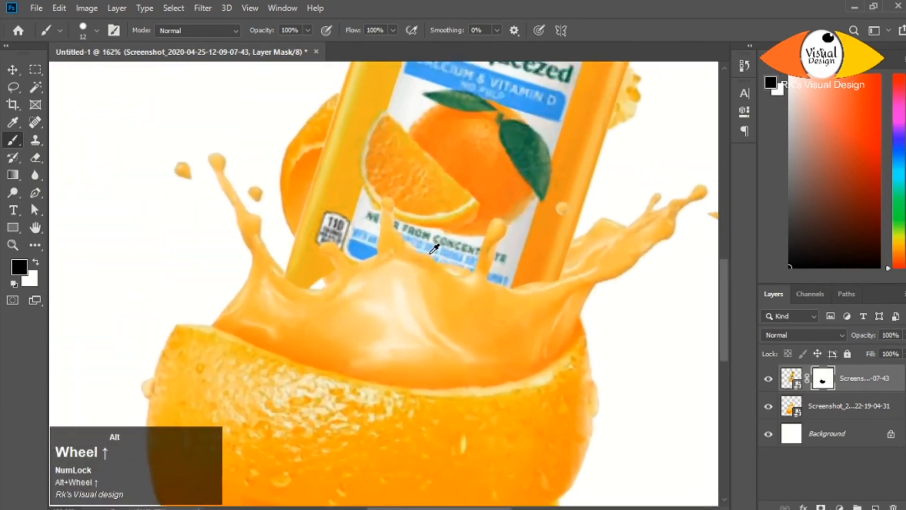
- Paint white on the bottle's mask to restore the bottle in the gap along the splash's upper edge
alt+scroll(433, 249, up, 1)
key(x)
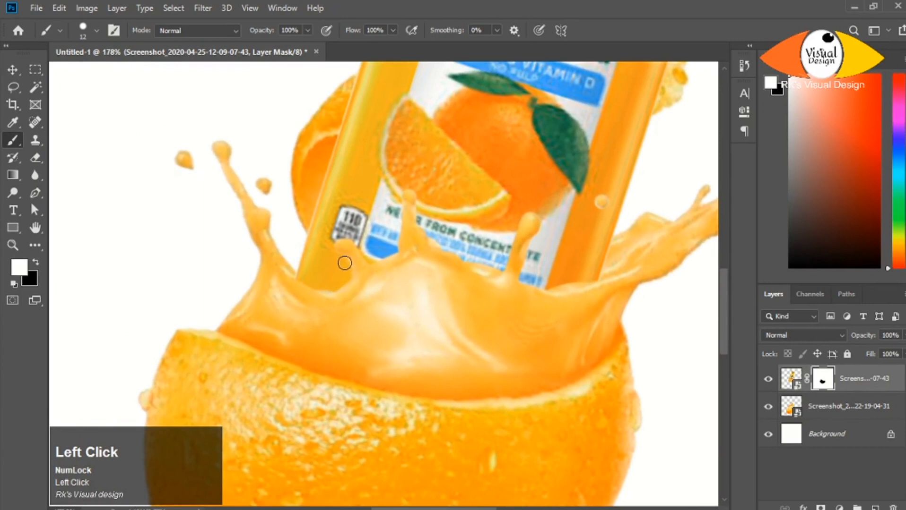
alt+scroll(344, 266, down, 1)
alt+scroll(425, 208, up, 4)
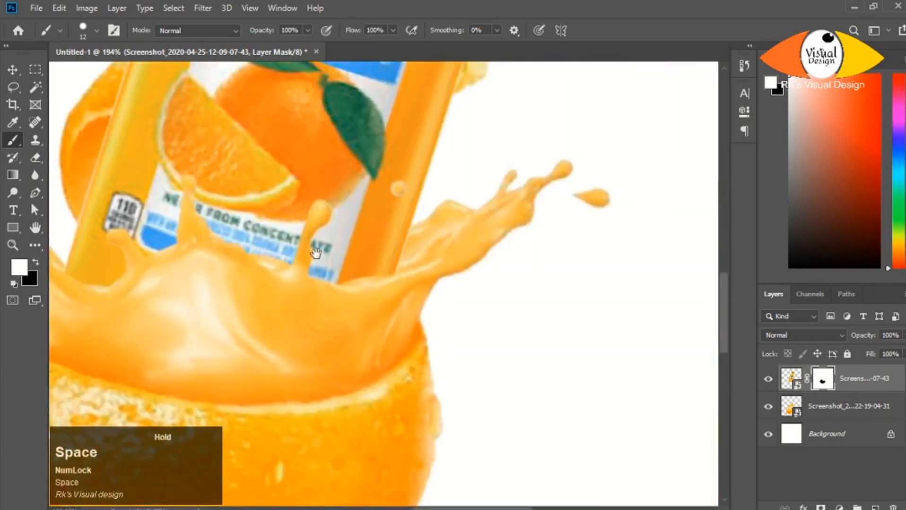
alt+scroll(353, 278, up, 3)
click(424, 252)
alt+scroll(415, 249, down, 1)
alt+scroll(418, 245, down, 5)
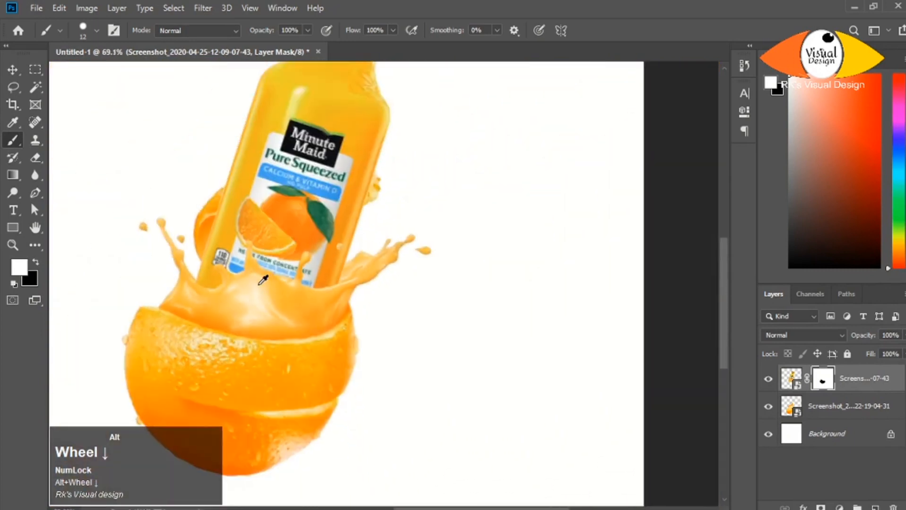
alt+scroll(263, 279, up, 4)
alt+scroll(336, 297, down, 4)
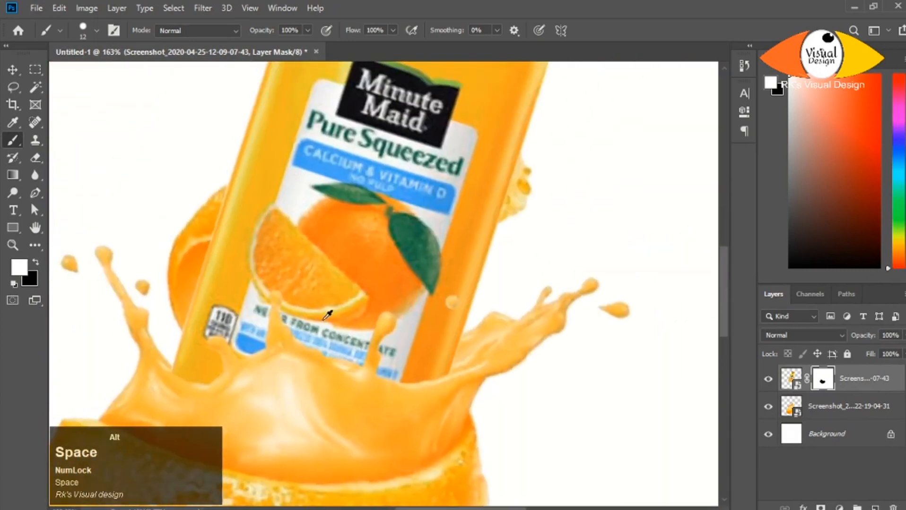
- Mask the orange layer and paint black over the orange slice showing behind the bottle
alt+right_click(275, 246)
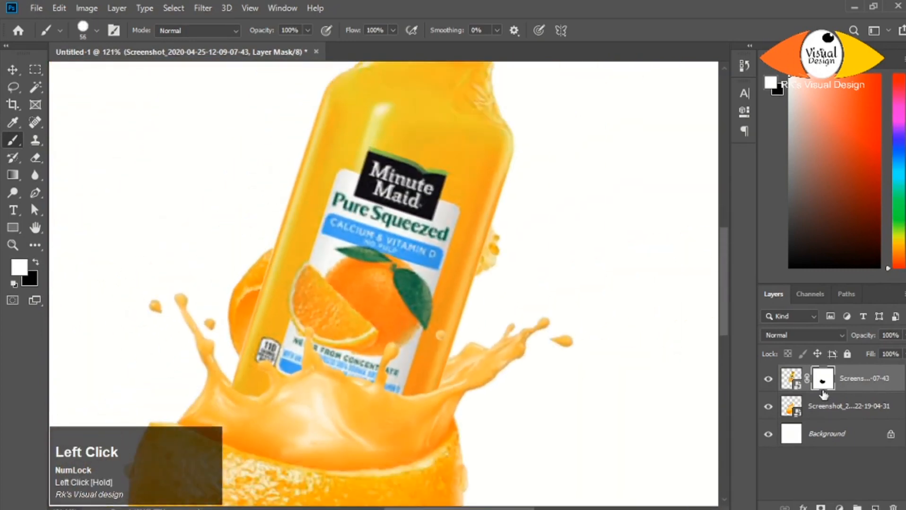
click(825, 406)
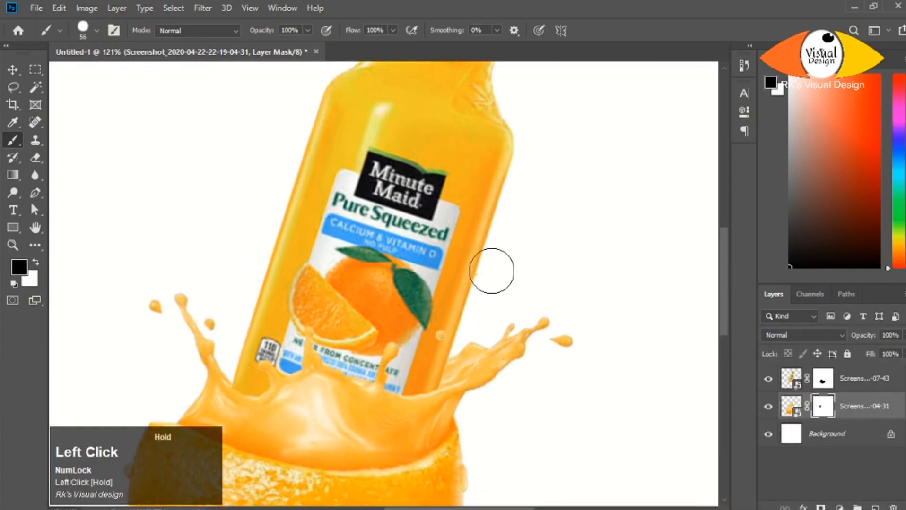
alt+scroll(466, 206, down, 2)
drag(566, 253, 360, 233)
alt+scroll(473, 262, down, 3)
alt+scroll(473, 275, up, 4)
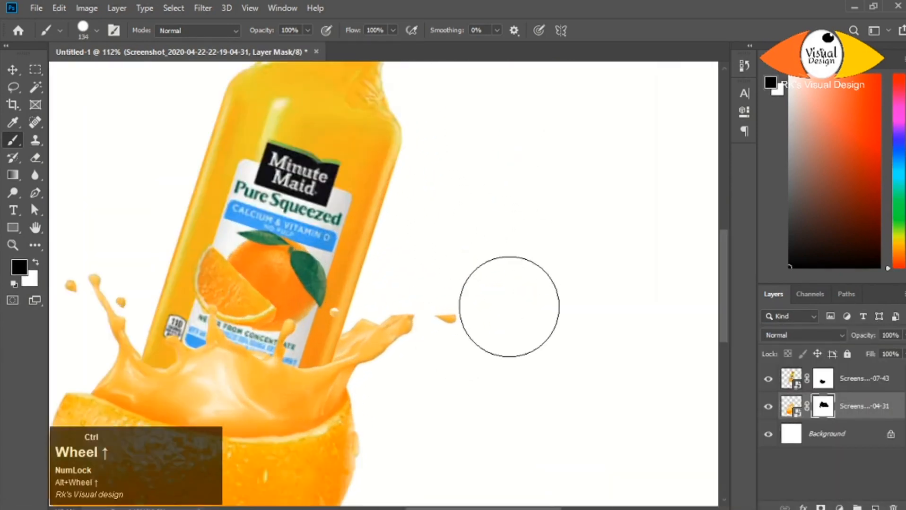
- Paint white on the orange layer's mask with a 39 px brush to bring back the splash tip and droplet right of the bottle
key(x)
alt+right_click(419, 324)
click(405, 322)
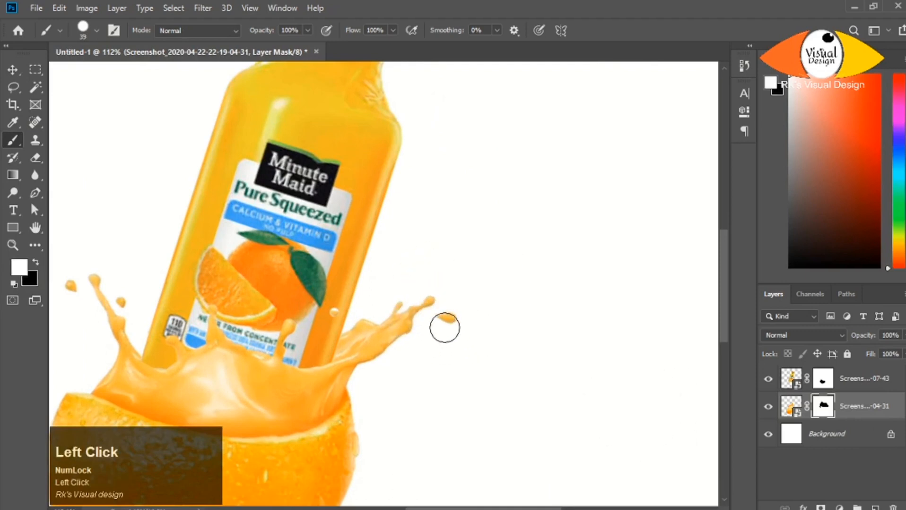
alt+scroll(445, 328, down, 3)
alt+scroll(283, 314, up, 1)
alt+scroll(258, 374, down, 2)
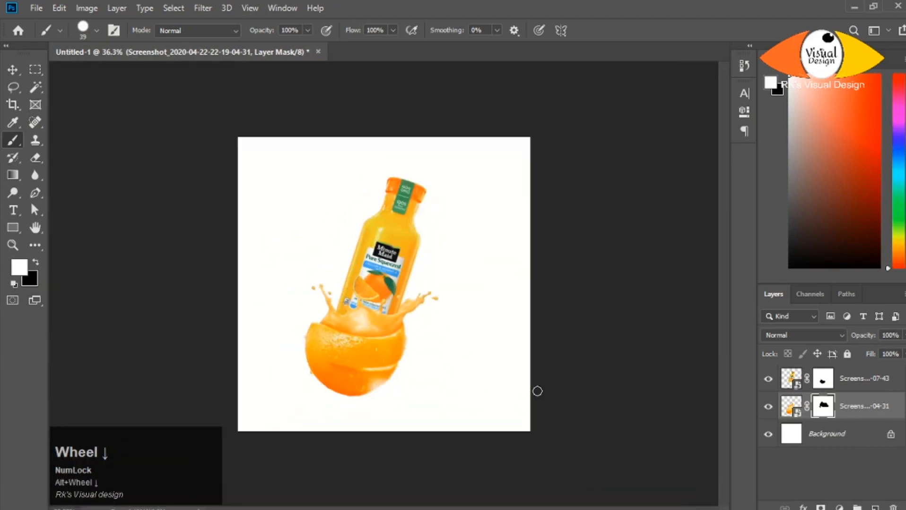
alt+scroll(404, 340, up, 2)
alt+scroll(520, 378, down, 1)
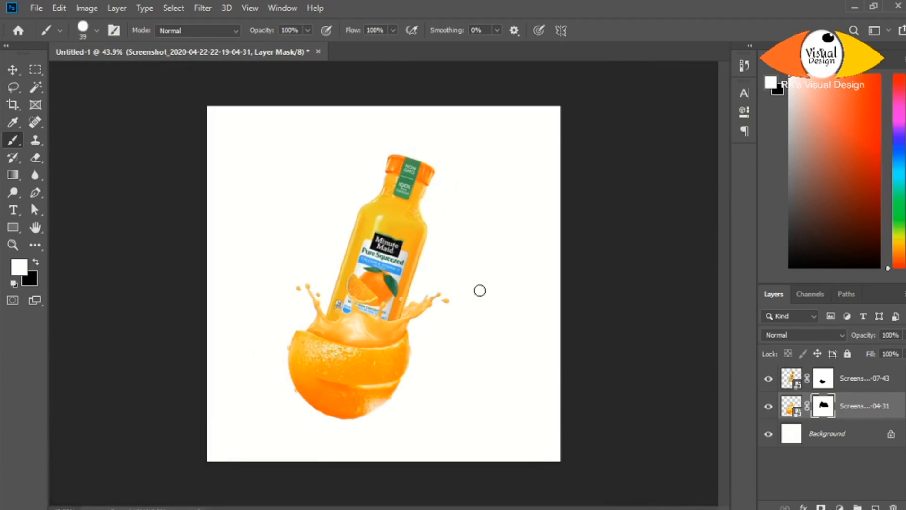
- Bring in the juice splash image and scale, rotate and position it around the bottle above the orange
alt+scroll(455, 327, down, 1)
key(alt+Tab)
drag(300, 99, 354, 305)
drag(404, 368, 382, 300)
drag(503, 353, 449, 393)
drag(342, 282, 384, 301)
alt+drag(459, 363, 437, 330)
drag(415, 284, 409, 298)
alt+drag(440, 347, 424, 329)
drag(413, 291, 408, 307)
key(Return)
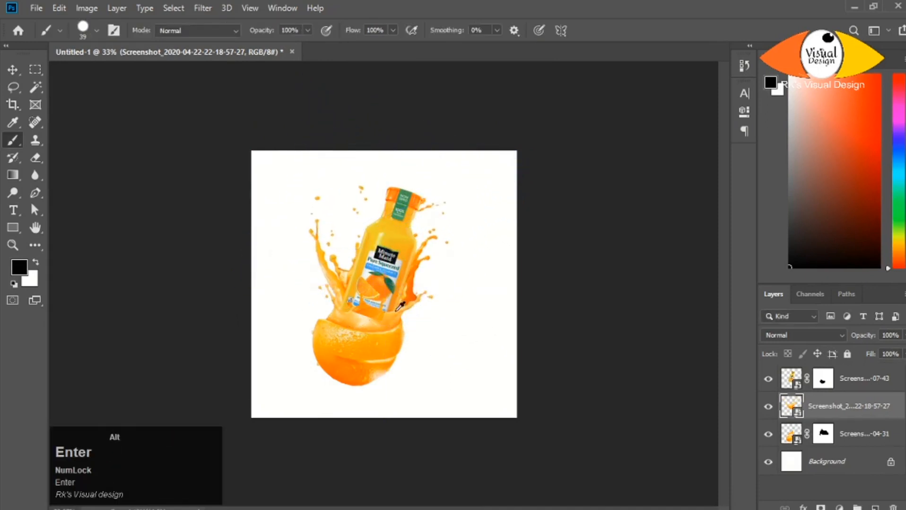
- Move the new splash layer below the orange layer in the stacking order
alt+scroll(400, 307, up, 4)
alt+scroll(406, 310, down, 2)
drag(835, 407, 834, 442)
alt+scroll(402, 303, up, 5)
alt+scroll(425, 296, down, 1)
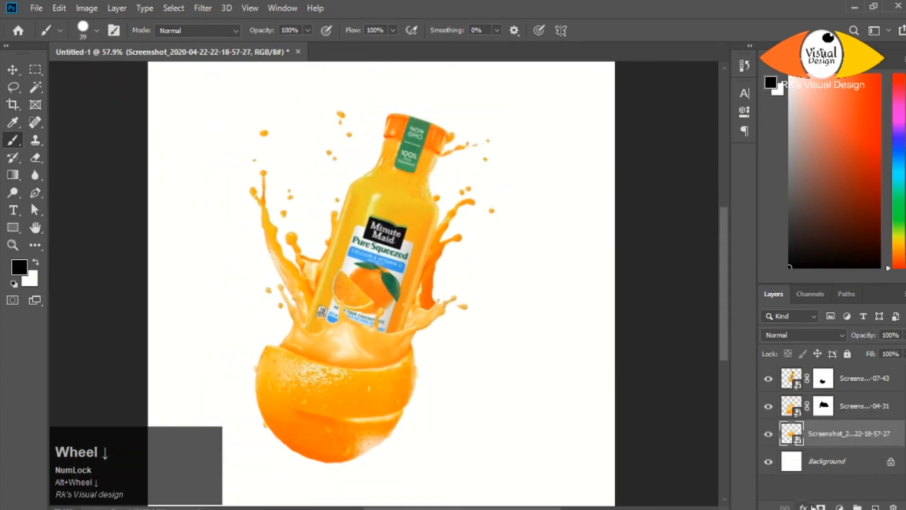
- Add a mask to the new splash layer and paint black with a 143 px brush over unwanted splash parts right of the bottle
click(820, 508)
alt+right_click(483, 149)
click(457, 302)
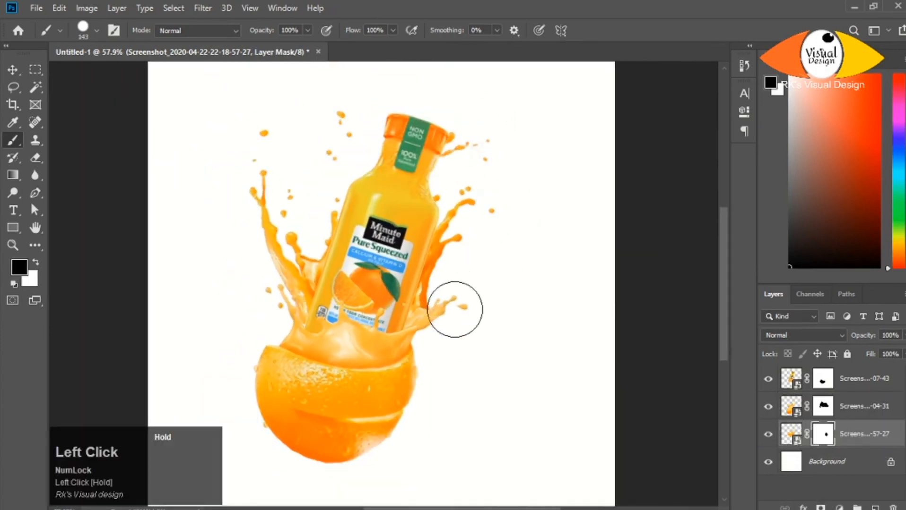
alt+scroll(397, 224, down, 1)
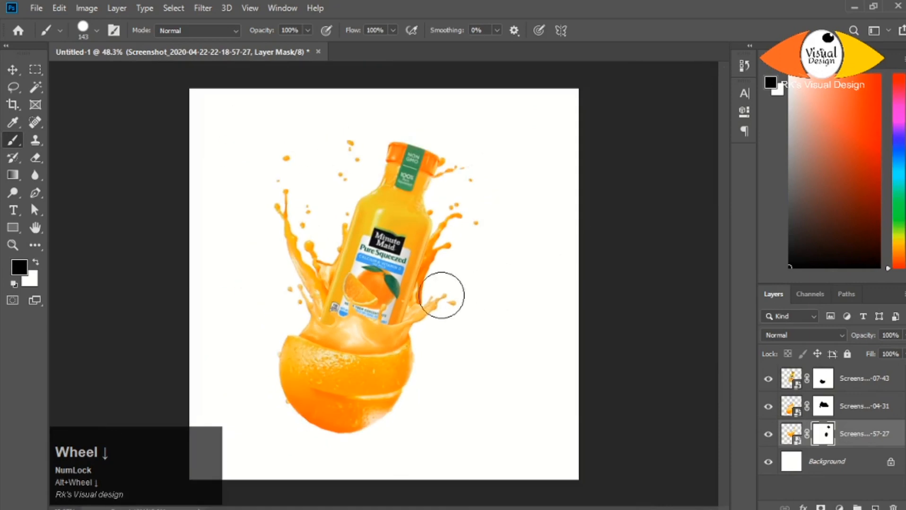
- Scale, rotate and reposition the masked splash layer with Free Transform so its arms rise from the orange beside the bottle
key(v)
key(ctrl+t)
drag(532, 387, 504, 416)
drag(495, 290, 499, 292)
drag(505, 394, 488, 371)
drag(439, 313, 444, 329)
drag(486, 430, 455, 444)
drag(465, 366, 470, 380)
key(Return)
- Paint out the detached splash fragment near the bottle's right shoulder on the splash mask with a 203 px brush
alt+scroll(510, 277, up, 1)
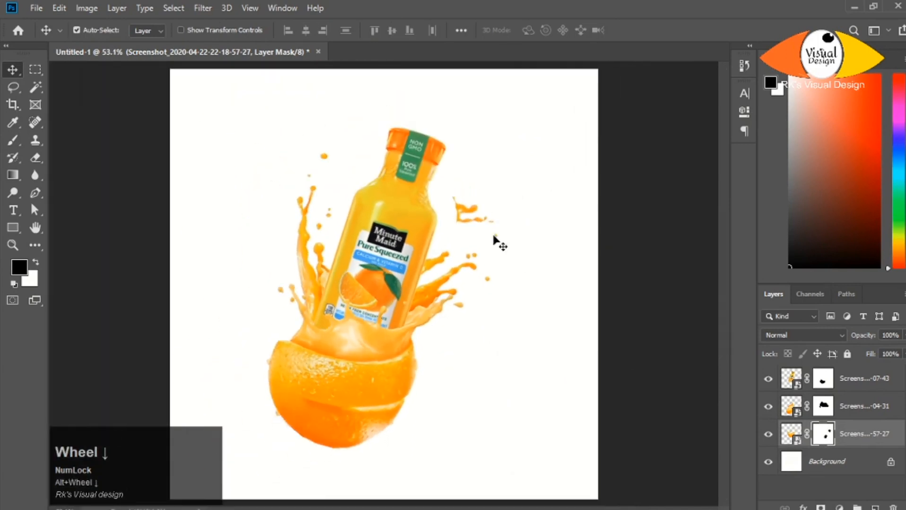
key(b)
alt+scroll(485, 211, up, 1)
alt+scroll(486, 211, down, 2)
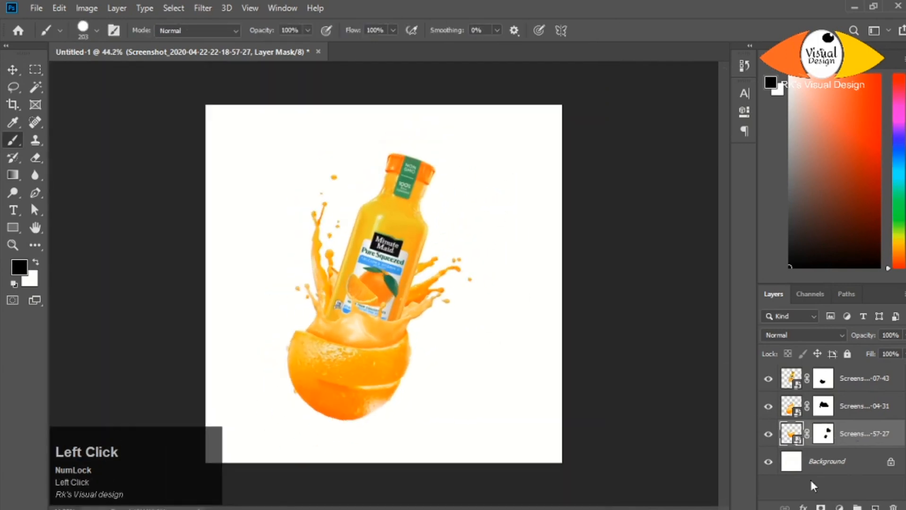
- Add a Hue/Saturation adjustment clipped to the splash layer with Hue +7, Saturation +7 and Lightness +1
click(791, 434)
click(839, 507)
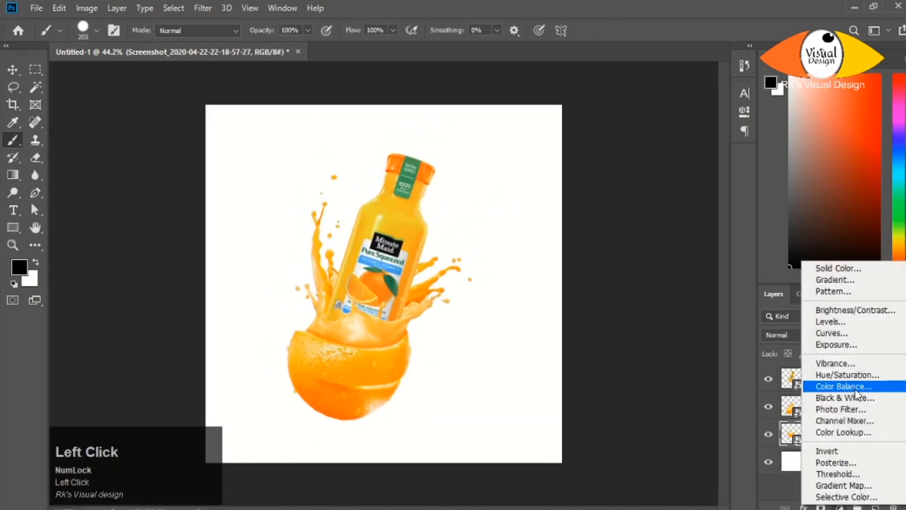
click(852, 373)
drag(628, 185, 630, 242)
drag(632, 184, 636, 188)
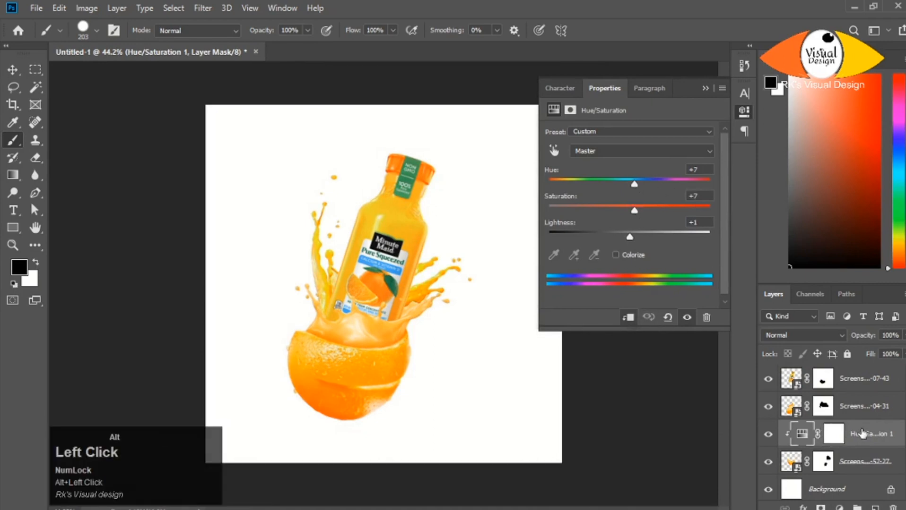
- Duplicate the Hue/Saturation adjustment and clip the copy to the orange layer
drag(856, 392, 784, 395)
scroll(784, 395, down, 1)
click(705, 88)
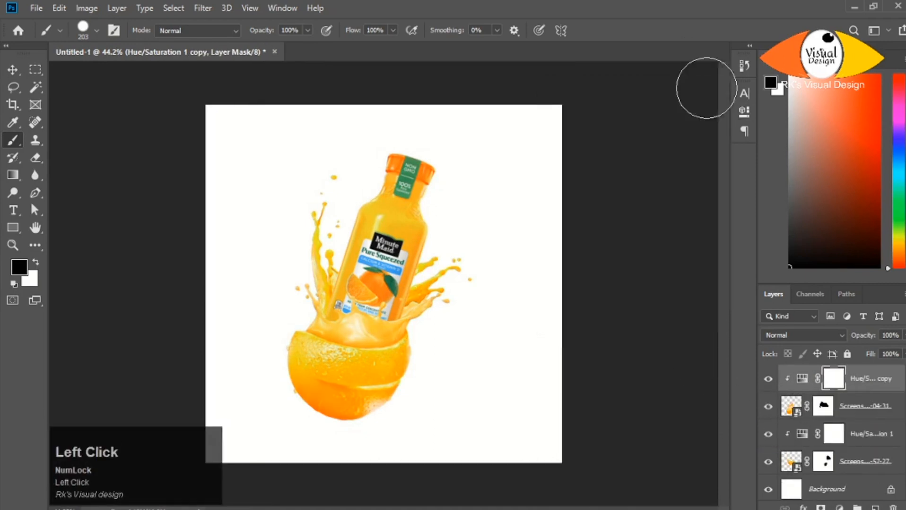
scroll(393, 269, up, 1)
scroll(849, 408, up, 1)
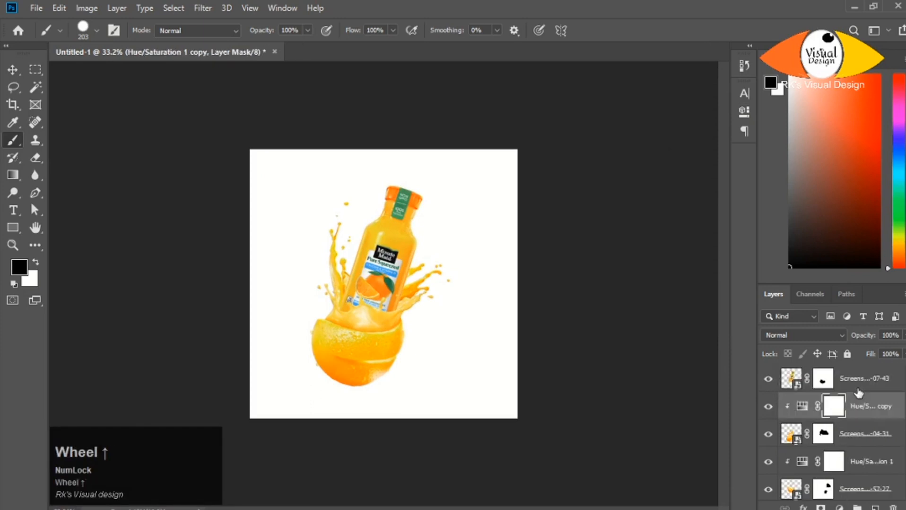
- Create a new layer below the bottle layer and sample the orange's color e59d05 as the foreground color
key(ctrl+shift+n)
click(581, 144)
key(b)
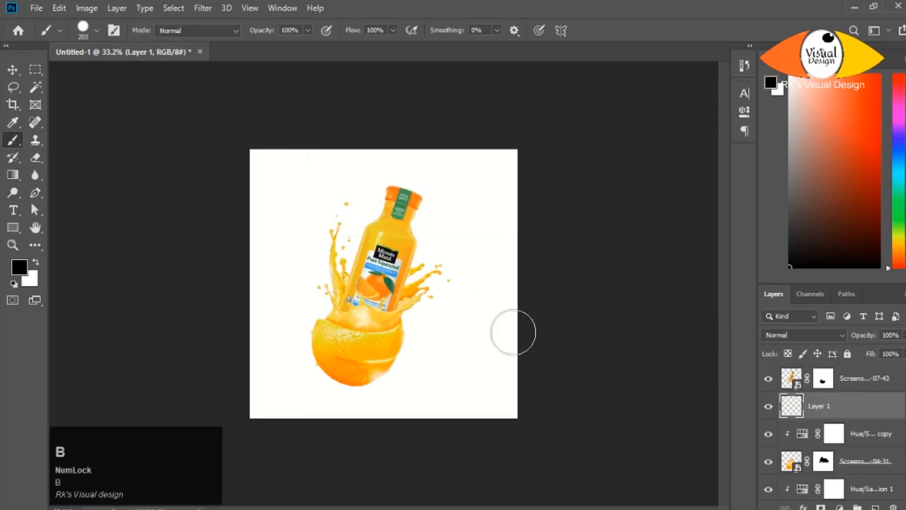
scroll(374, 360, down, 4)
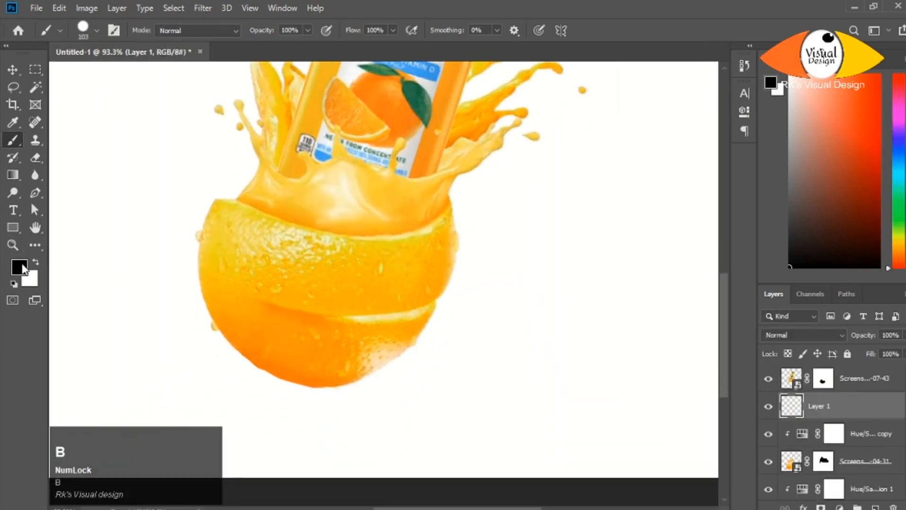
click(22, 270)
click(390, 349)
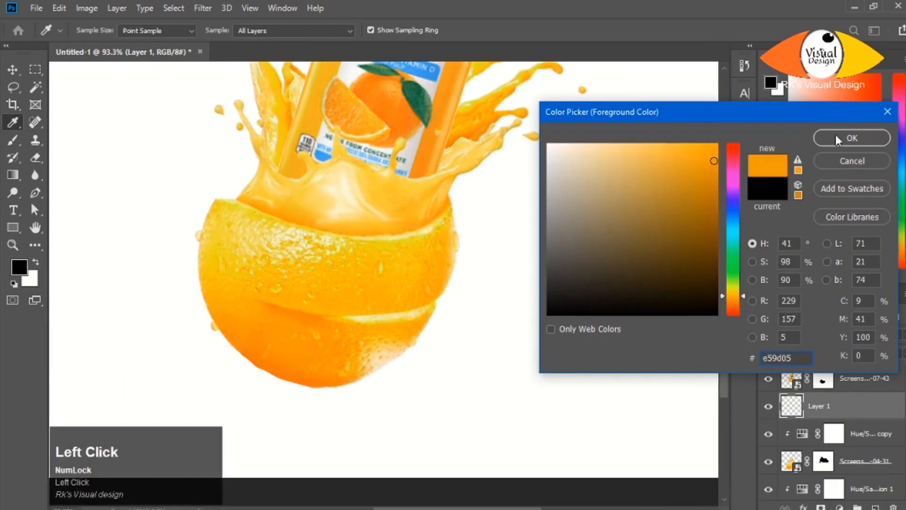
click(836, 140)
- Paint over the pale patch at the orange's lower right with a soft 120 px brush, undoing an unwanted stroke
click(380, 332)
click(377, 350)
scroll(364, 373, down, 8)
scroll(364, 382, up, 3)
key(ctrl+z)
scroll(372, 387, down, 6)
scroll(391, 403, up, 3)
- Set the paint layer's blend mode to Multiply and mask away the color spilling past the orange's lower right edge
click(803, 335)
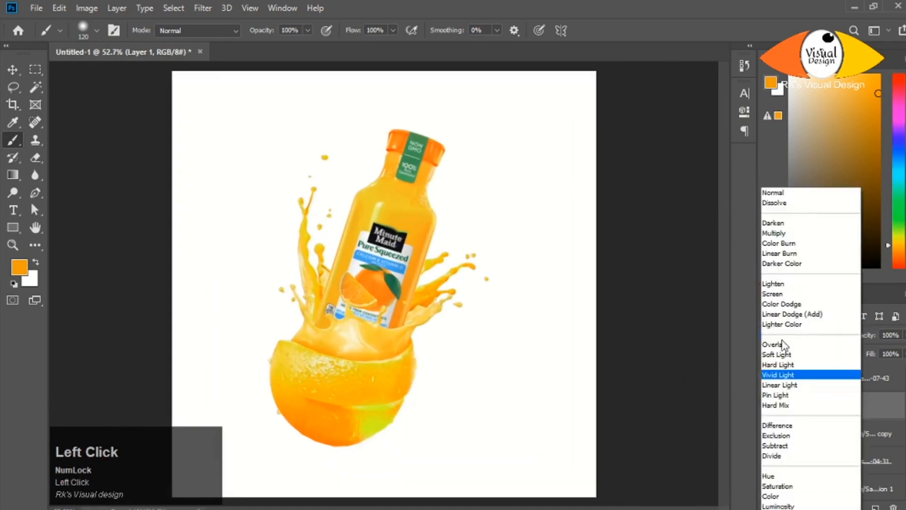
click(776, 234)
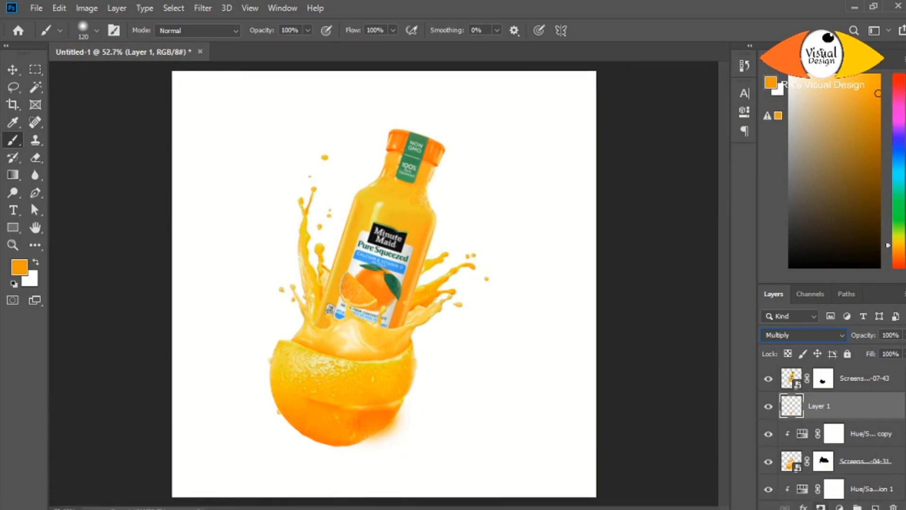
click(821, 508)
scroll(395, 445, up, 6)
mouse_move(442, 406)
mouse_down()
mouse_move(344, 473)
mouse_move(483, 339)
mouse_up()
scroll(467, 396, down, 7)
scroll(336, 424, down, 1)
- Create a new layer above the bottle layer and stamp one black dab with a soft 662 px brush
click(863, 379)
click(875, 508)
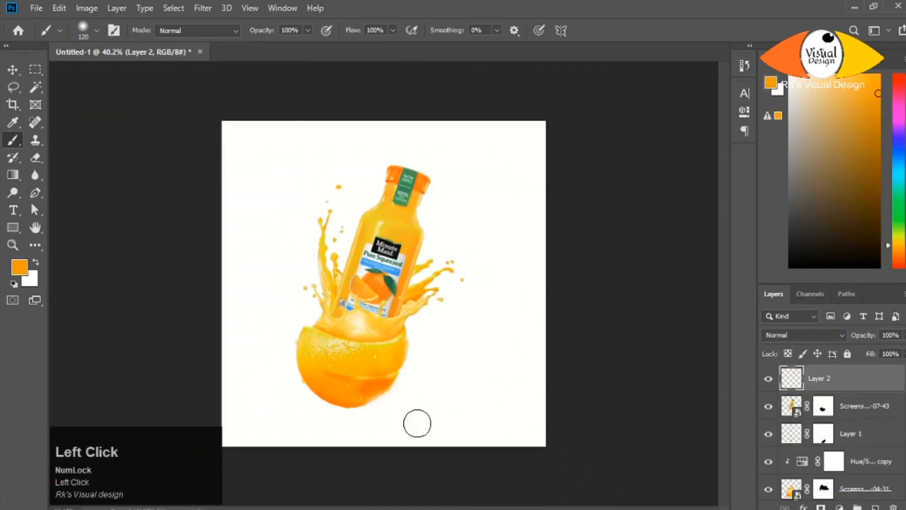
key(d)
alt+right_click(370, 282)
click(364, 298)
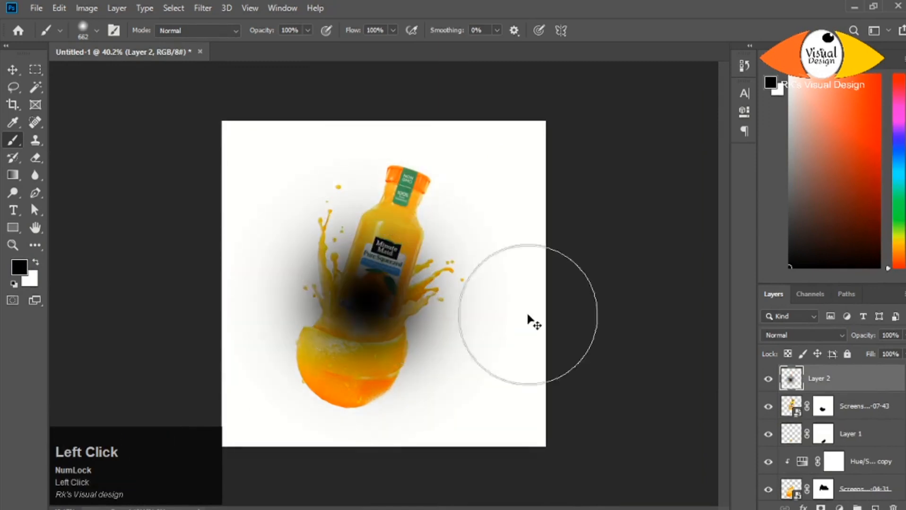
- Squash the black dab into a thin, narrow ground shadow and place it just beneath the orange
key(ctrl+t)
drag(378, 403, 396, 166)
drag(489, 159, 414, 157)
key(v)
drag(352, 425, 346, 426)
key(ctrl+t)
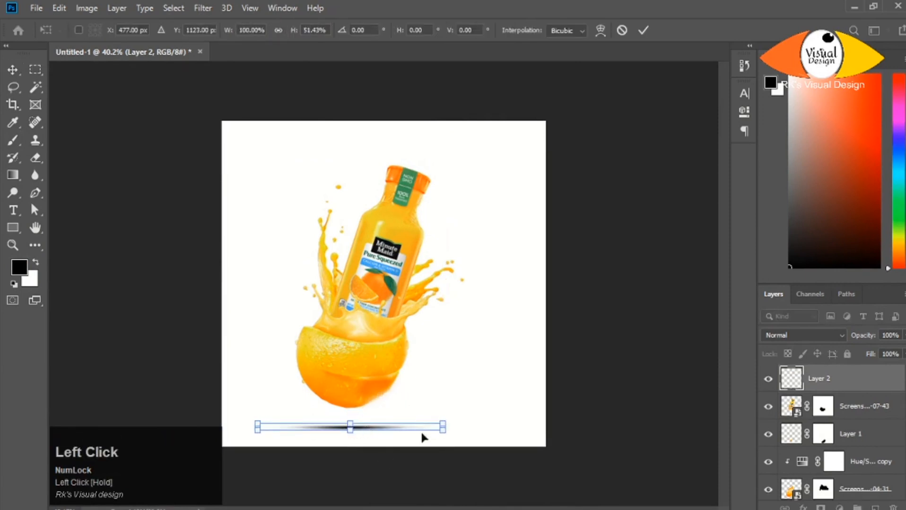
scroll(368, 433, down, 1)
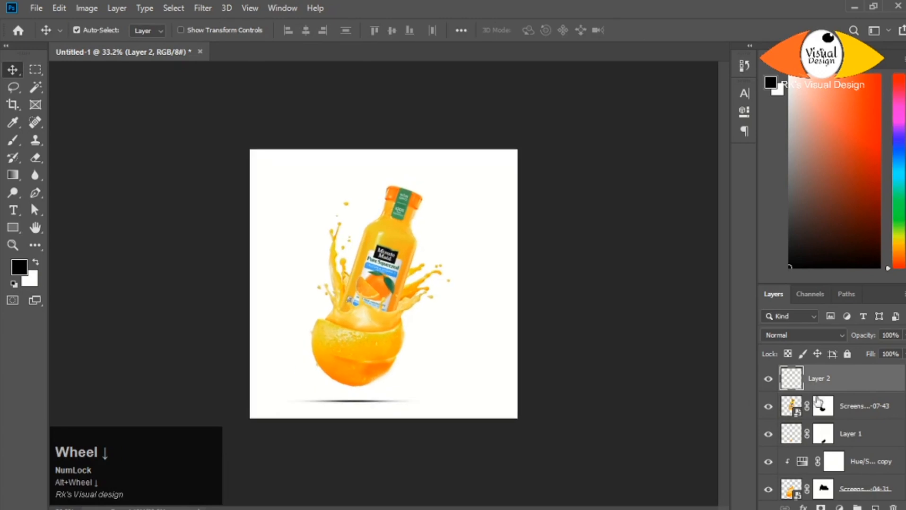
- Group all the bottle, splash and orange layers and move the group up, away from the ground shadow
click(846, 407)
scroll(846, 425, down, 2)
shift+click(853, 460)
key(ctrl+g)
key(ctrl+t)
drag(344, 358, 357, 335)
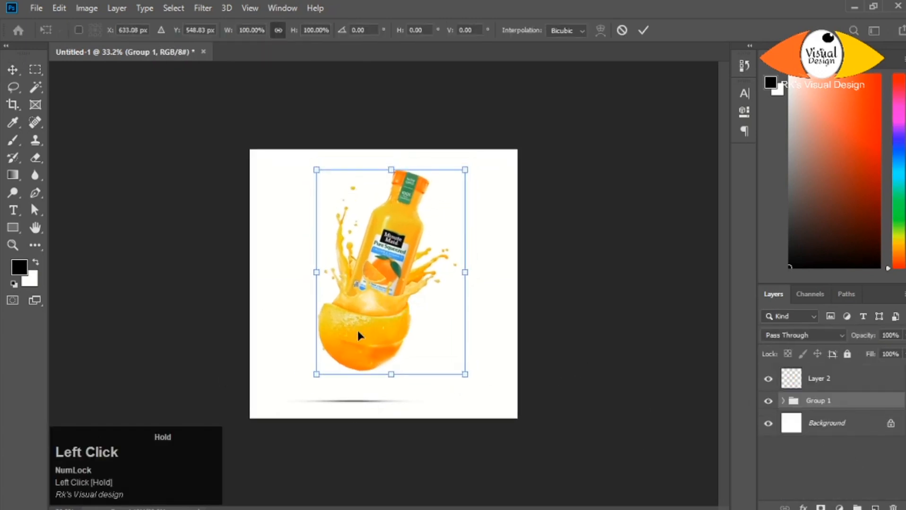
- Lower the ground shadow layer's opacity to 67% and nudge the shadow sideways beneath the orange
click(358, 402)
key(shift+Right)
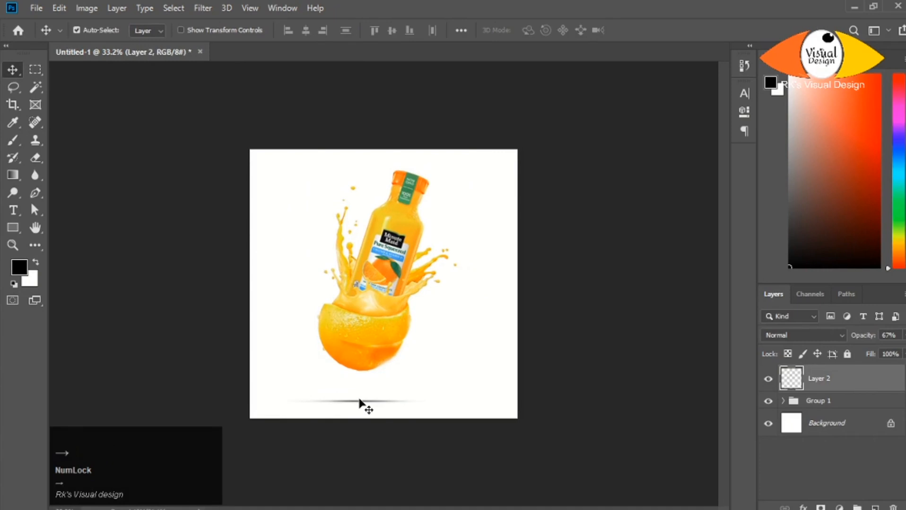
scroll(404, 293, down, 1)
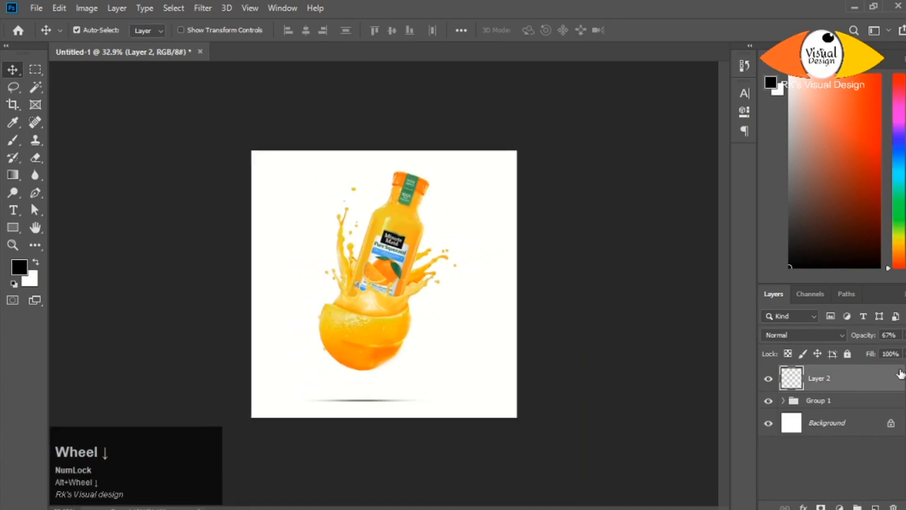
- Move the bottle and orange group down so the orange floats just above the ground shadow
click(803, 401)
key(ctrl+t)
key(shift+Down)
key(shift+Down)
key(shift+Down)
key(shift+Down)
key(shift+Down)
key(shift+Down)
key(shift+Down)
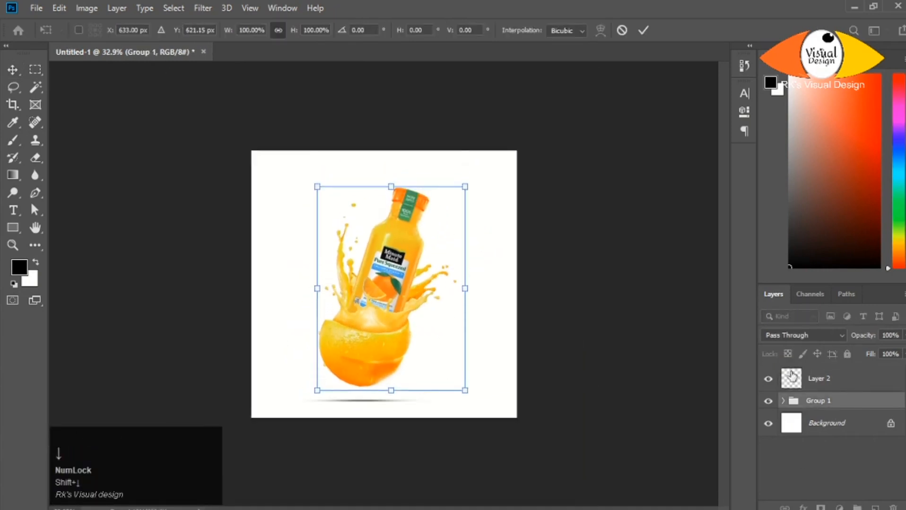
key(Return)
- Open the image orange jiuce hand.jpg as a separate document
scroll(435, 320, up, 1)
key(alt+Tab)
drag(231, 93, 313, 34)
scroll(362, 207, up, 8)
scroll(360, 205, down, 1)
scroll(361, 211, down, 1)
- Select the white background with the Magic Wand, invert the selection, copy the juice arm to a new layer and hide the background
key(w)
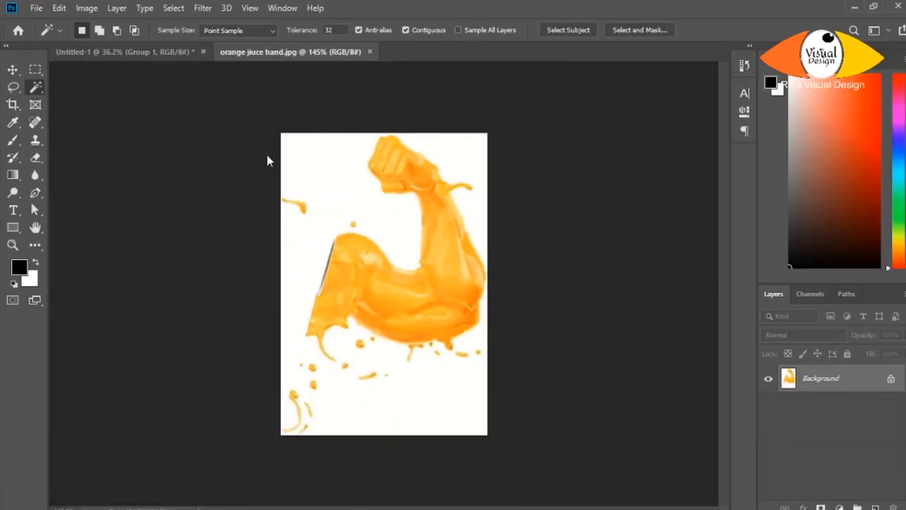
click(293, 161)
key(ctrl+j)
key(ctrl+z)
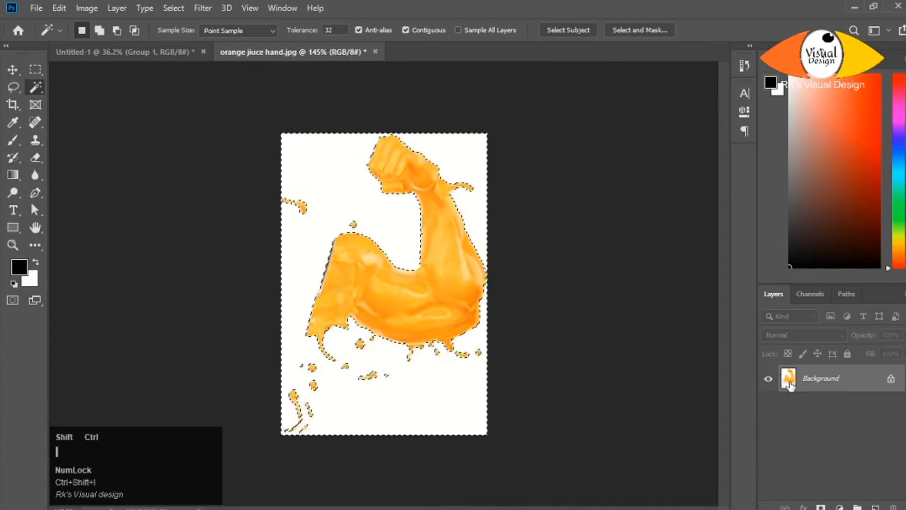
key(ctrl+j)
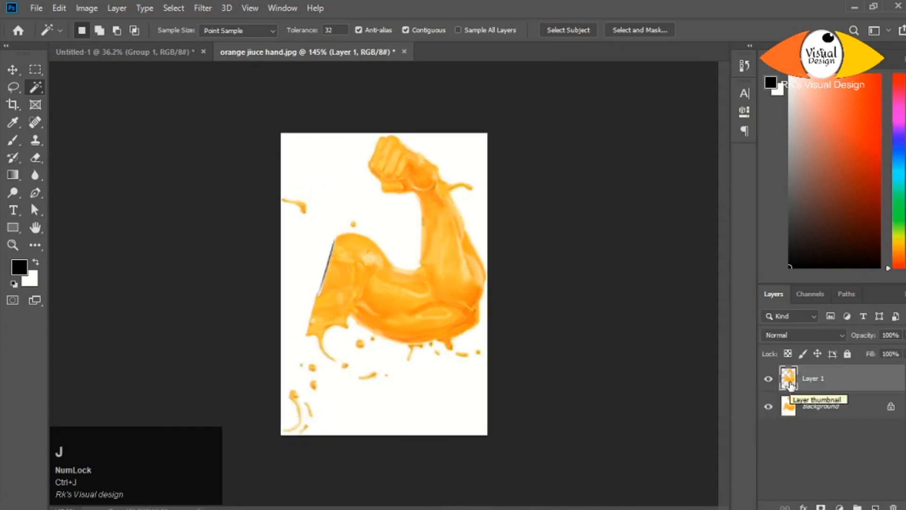
click(768, 407)
- Bring the juice arm into the bottle composite, scale it to about 145%, tilt it about 2° and place it at the bottle's right side
drag(833, 376, 443, 255)
key(ctrl+t)
key(v)
key(ctrl+t)
drag(458, 295, 468, 309)
drag(431, 243, 438, 244)
drag(458, 322, 476, 315)
drag(433, 258, 431, 254)
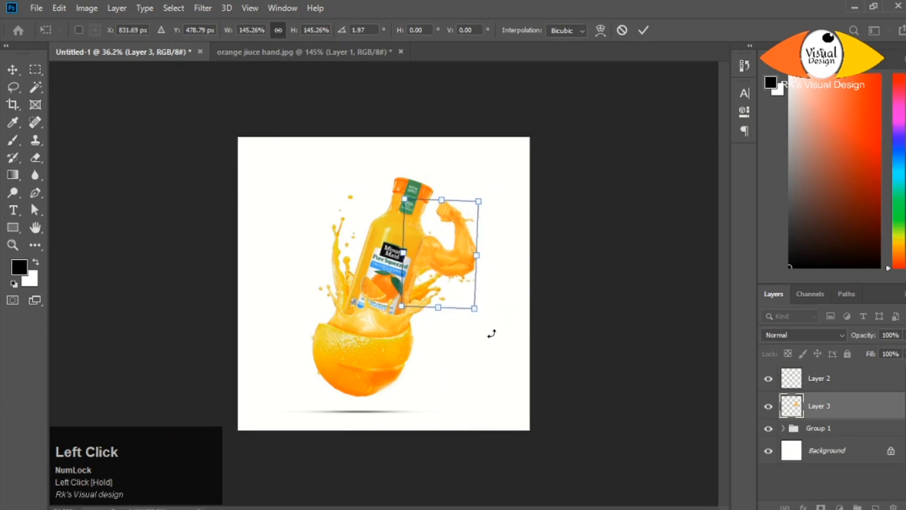
key(Return)
- Refine the position and transform of the juice arm so its shoulder meets the bottle's right edge
scroll(431, 285, up, 4)
mouse_move(463, 196)
mouse_down()
mouse_move(475, 179)
mouse_move(464, 203)
mouse_move(457, 193)
mouse_up()
key(alt+Right)
key(alt+Right)
key(alt+Right)
key(alt+Right)
key(ctrl+z)
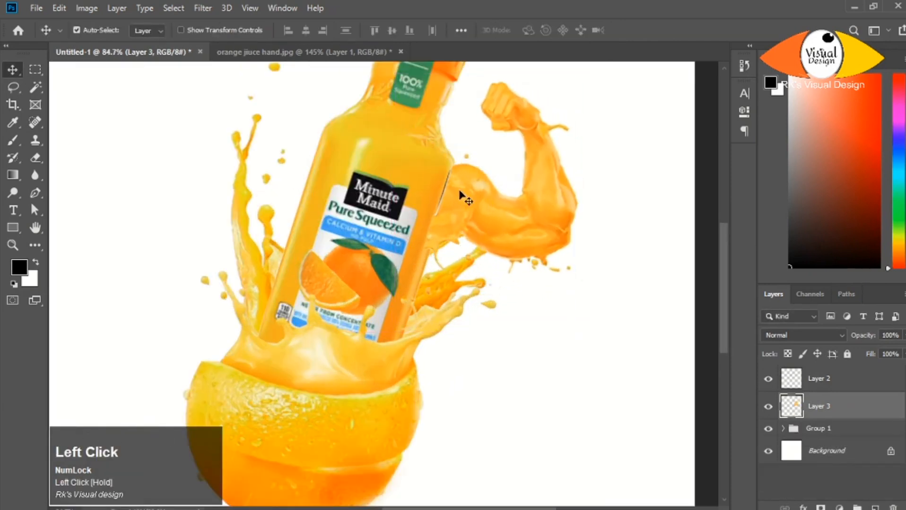
key(ctrl+t)
drag(464, 269, 465, 269)
key(Return)
- Duplicate the juice arm to the bottle's left side and flip the copy horizontally
alt+drag(484, 201, 239, 150)
key(ctrl+t)
right_click(192, 162)
click(239, 341)
right_click(226, 206)
click(256, 386)
right_click(237, 179)
click(257, 347)
key(Return)
key(ctrl+0)
key(ctrl+t)
drag(396, 307, 336, 308)
key(ctrl+z)
key(Return)
- Rotate the mirrored arm about 40° and move it against the bottle's left shoulder
key(ctrl+t)
drag(345, 228, 357, 215)
drag(346, 307, 349, 308)
mouse_move(362, 246)
mouse_down()
mouse_move(354, 245)
mouse_move(364, 246)
mouse_up()
drag(354, 306, 349, 306)
- Fine-tune the mirrored arm's angle and position so its shoulder lines up with the bottle's left edge
scroll(370, 282, up, 6)
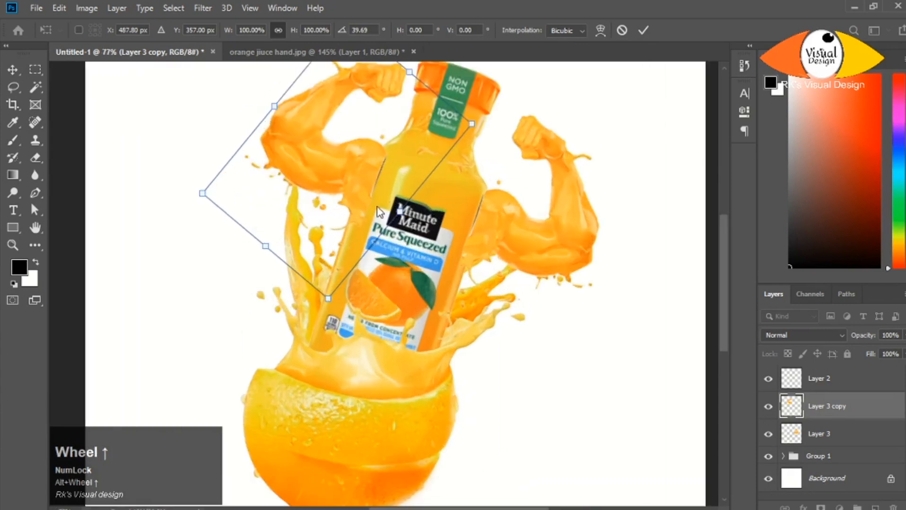
drag(352, 166, 346, 166)
drag(352, 305, 358, 303)
drag(352, 173, 356, 172)
drag(263, 266, 265, 267)
drag(361, 177, 349, 186)
drag(327, 327, 329, 326)
key(Return)
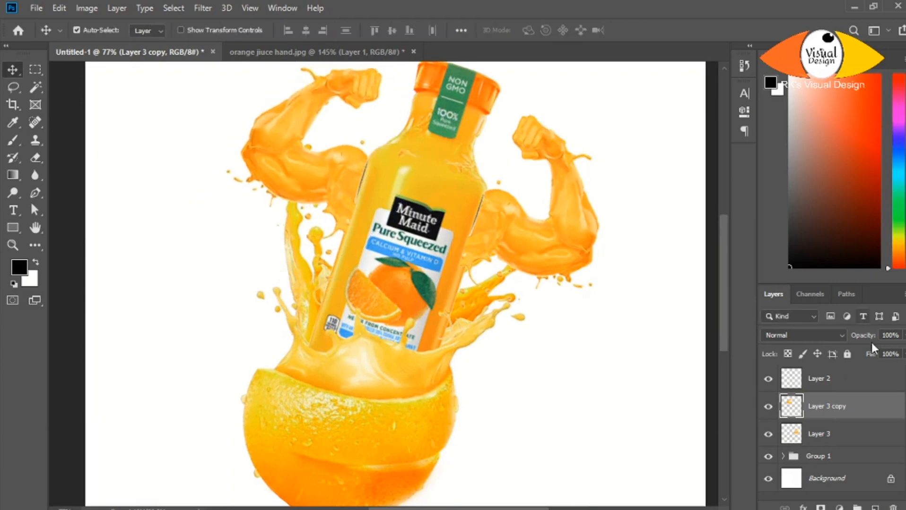
- Move both juice arm layers beneath the bottle group so the arms sit behind the bottle and splashes
shift+click(841, 434)
drag(837, 433, 832, 468)
scroll(466, 265, down, 3)
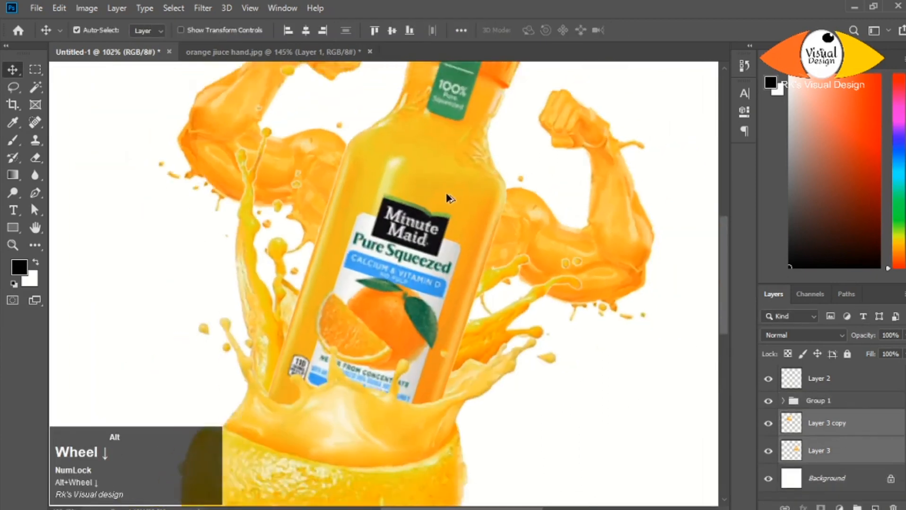
scroll(477, 241, down, 1)
scroll(344, 208, up, 2)
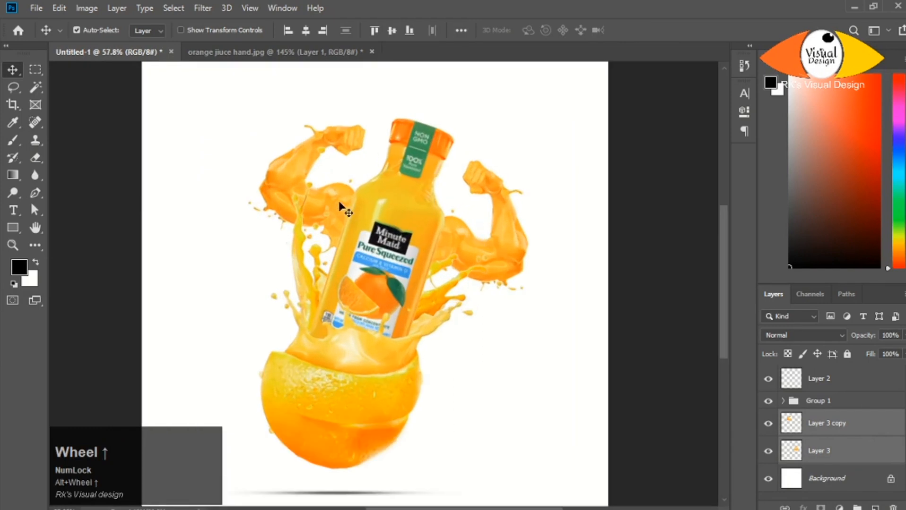
- Nudge the right juice arm slightly closer to the bottle
click(847, 426)
click(508, 269)
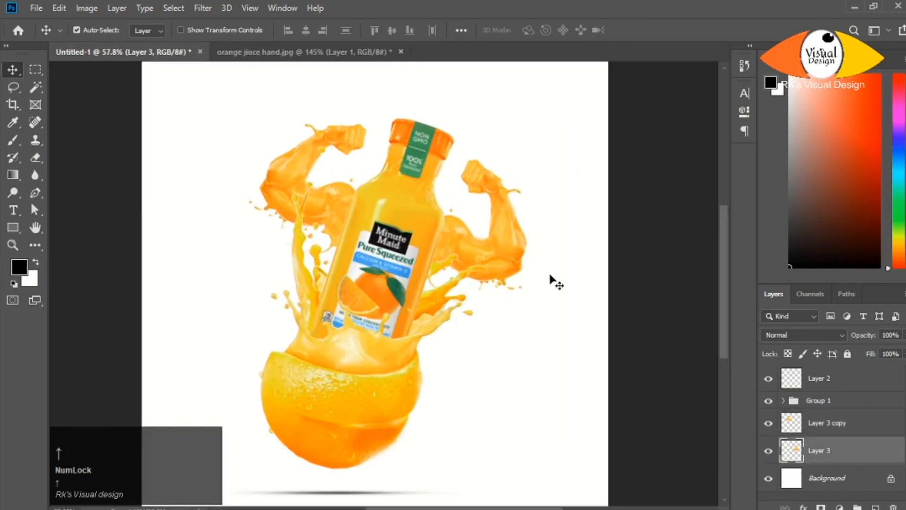
scroll(473, 241, down, 3)
- Add a Hue/Saturation adjustment with Hue +6 above the left arm layer and clip it to that layer
click(794, 423)
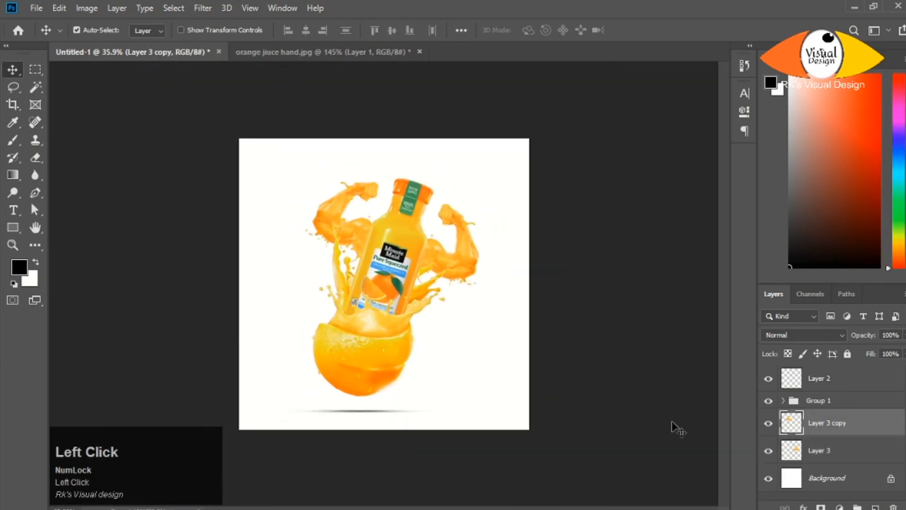
click(839, 507)
click(825, 379)
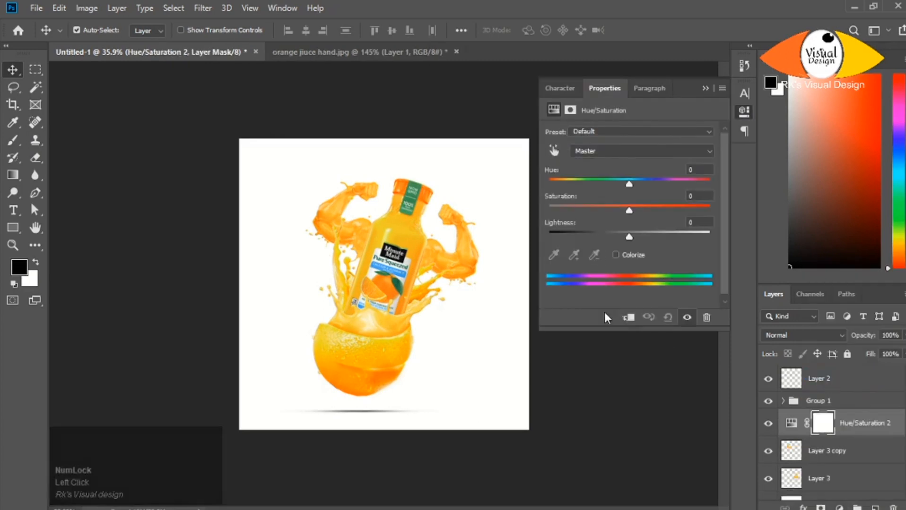
drag(637, 185, 633, 186)
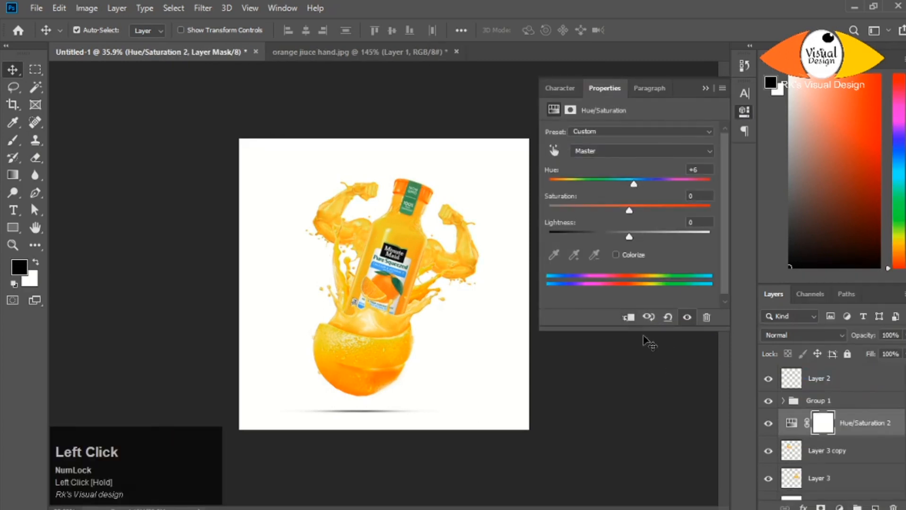
click(631, 320)
- Duplicate the Hue/Saturation adjustment above the right arm layer and clip the copy to it
drag(870, 424, 873, 466)
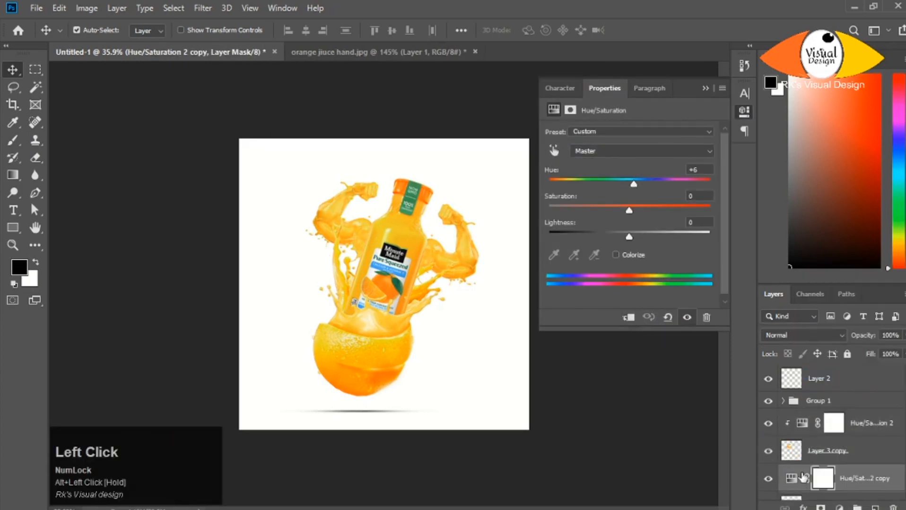
click(630, 319)
click(706, 89)
- Group both juice arm layers together with their Hue/Saturation adjustments
scroll(512, 334, down, 3)
scroll(392, 253, up, 2)
scroll(323, 208, up, 2)
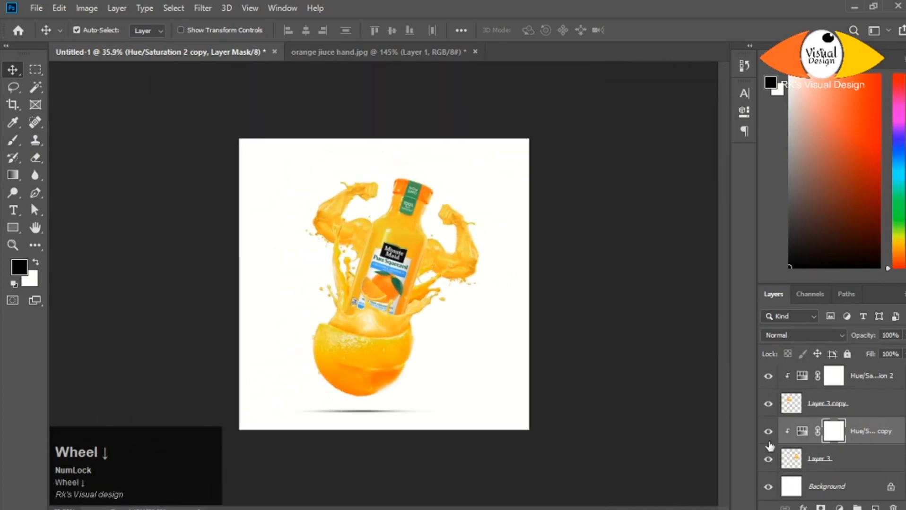
click(871, 379)
shift+click(858, 463)
scroll(855, 462, up, 2)
key(ctrl+g)
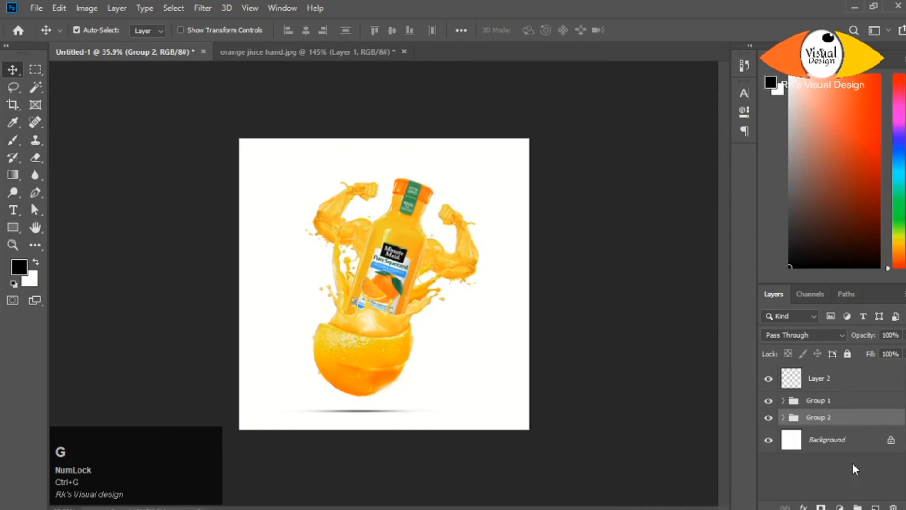
- Rename the group containing the juice arms as "hand"
double_click(827, 418)
text(hND)
key(BackSpace)
key(BackSpace)
key(BackSpace)
key(Caps_Lock)
text(hand)
- Rename the bottle and orange group as "main images" and the ground shadow layer as "shadow"
double_click(815, 402)
key(Caps_Lock)
text(M)
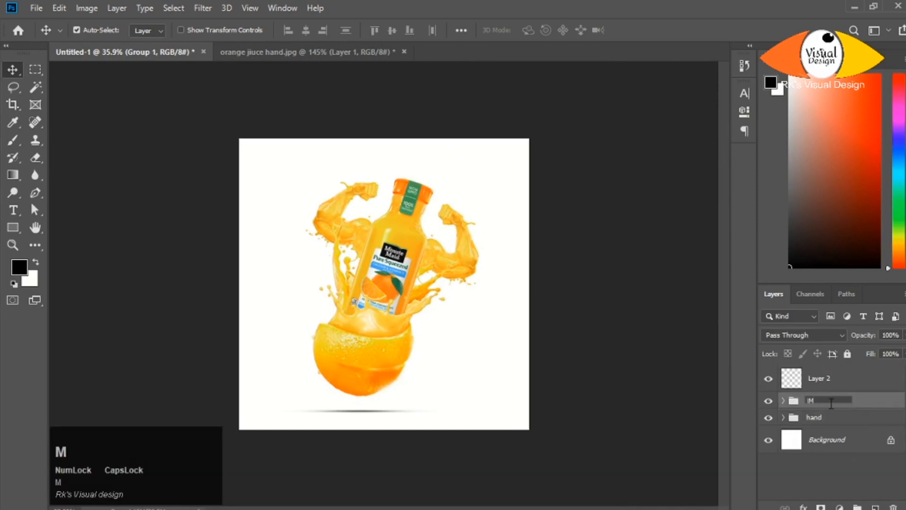
double_click(827, 378)
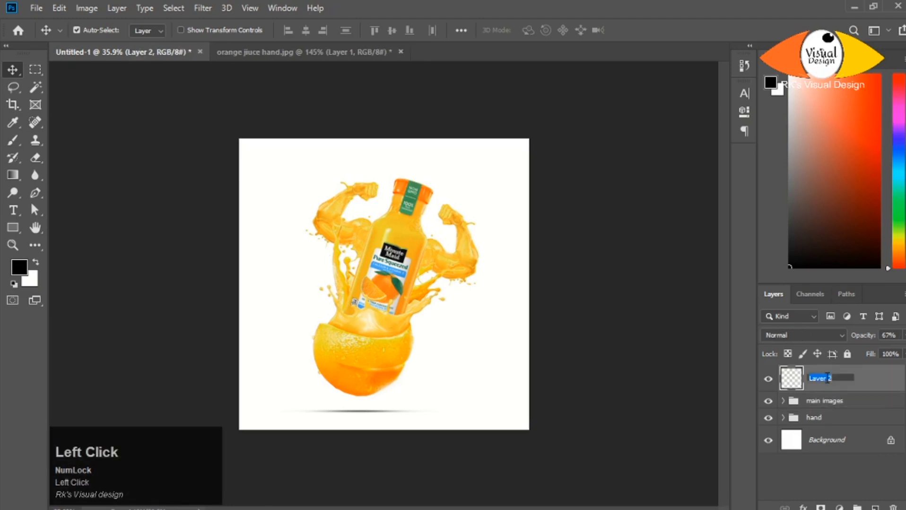
double_click(823, 378)
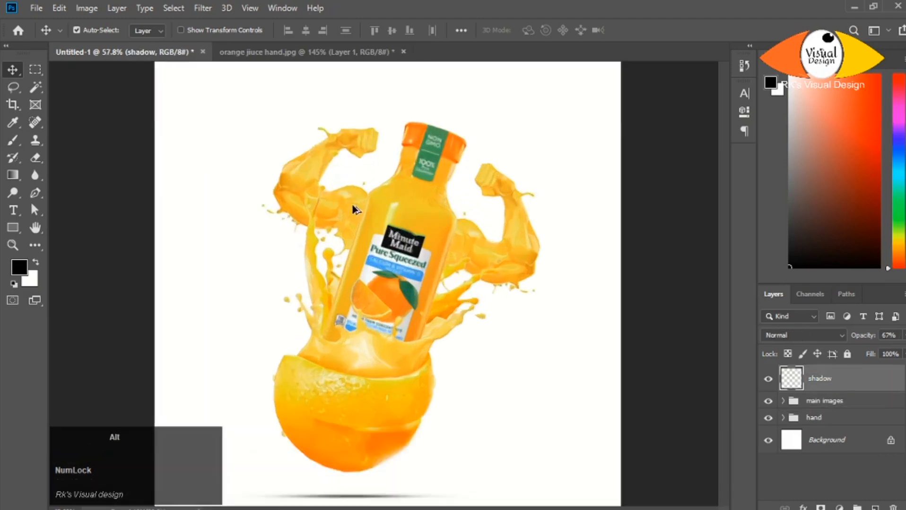
- Open leaf.jpg, copy the leaf without its white background to a new layer and hide the original background
scroll(284, 152, up, 1)
key(alt+Tab)
drag(156, 94, 462, 36)
scroll(368, 270, up, 5)
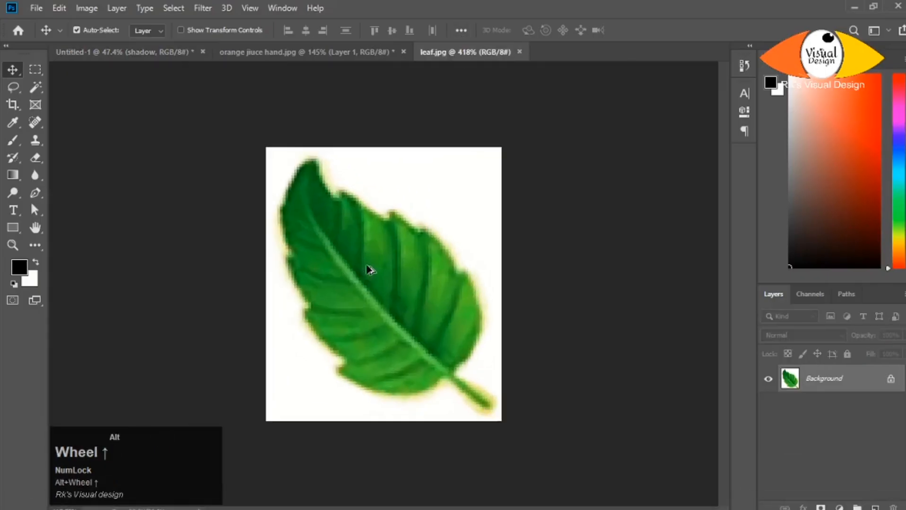
click(34, 88)
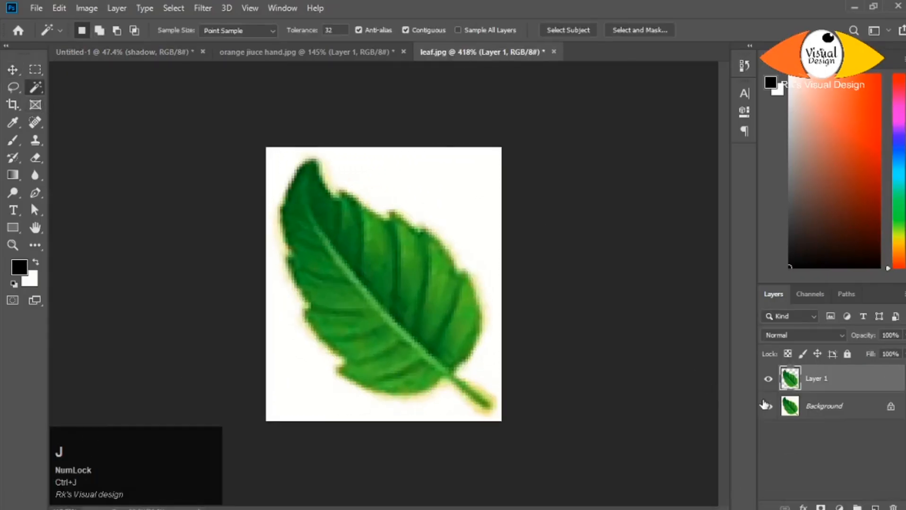
click(768, 406)
- Place the leaf beside the left splash in the composite and duplicate it near the right splash and on both sides of the orange's base
drag(809, 376, 535, 364)
key(v)
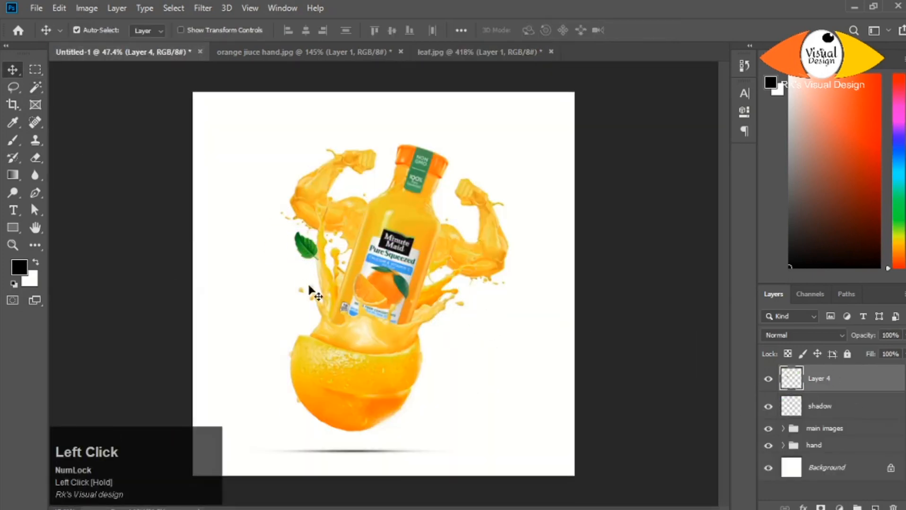
drag(449, 317, 467, 309)
drag(467, 309, 442, 426)
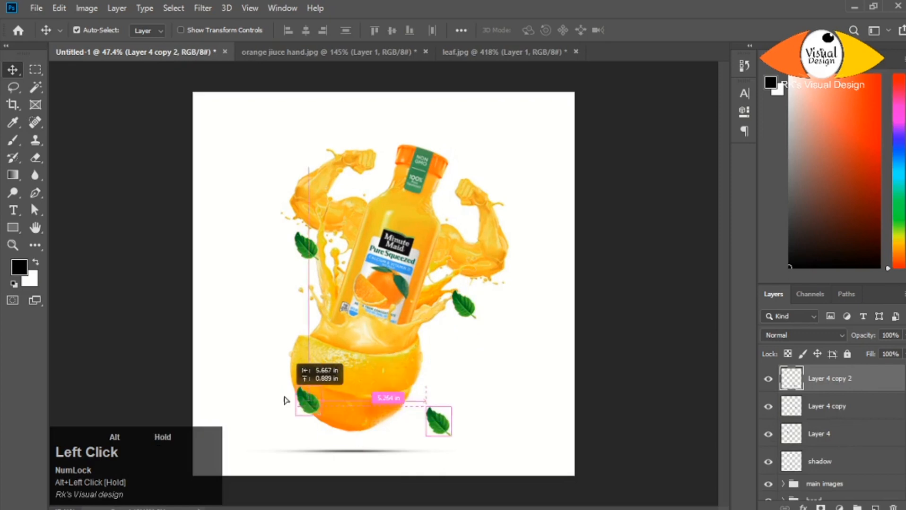
- Rotate the leaf near the right splash so its tip points up and right, and set it over the splash droplets
scroll(463, 316, up, 6)
drag(470, 300, 471, 285)
key(ctrl+t)
drag(502, 320, 415, 313)
drag(478, 297, 459, 277)
key(Return)
- Lower the right splash leaf's opacity to 66%, add a layer mask and paint away the leaf over the orange droplet with a small brush
drag(862, 337, 846, 342)
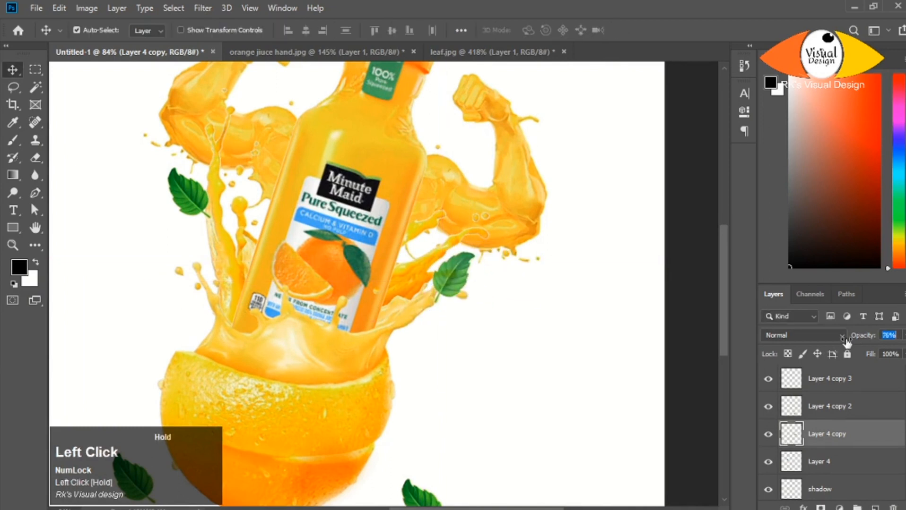
key(b)
scroll(463, 279, up, 10)
alt+right_click(531, 258)
scroll(426, 267, up, 6)
alt+right_click(421, 238)
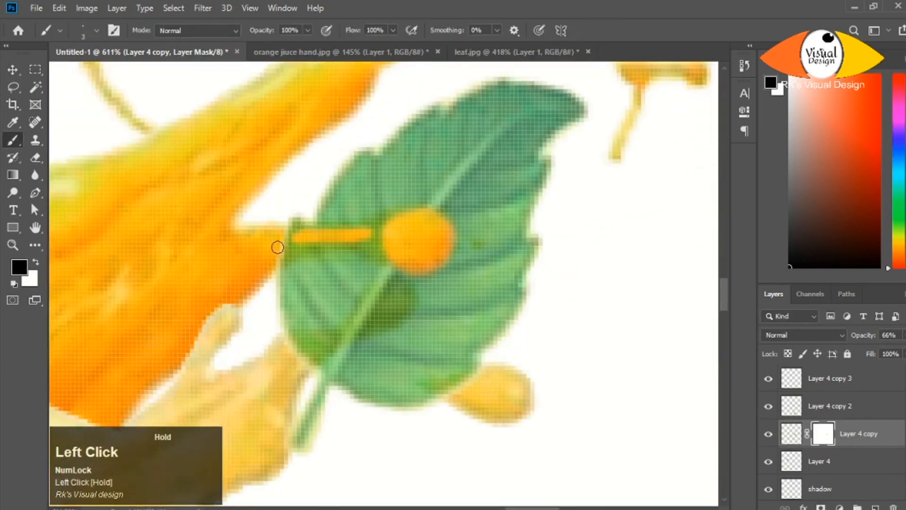
- Mask the leaf off the remaining splash droplets and restore the leaf layer's opacity to 100%
scroll(390, 258, up, 2)
key(x)
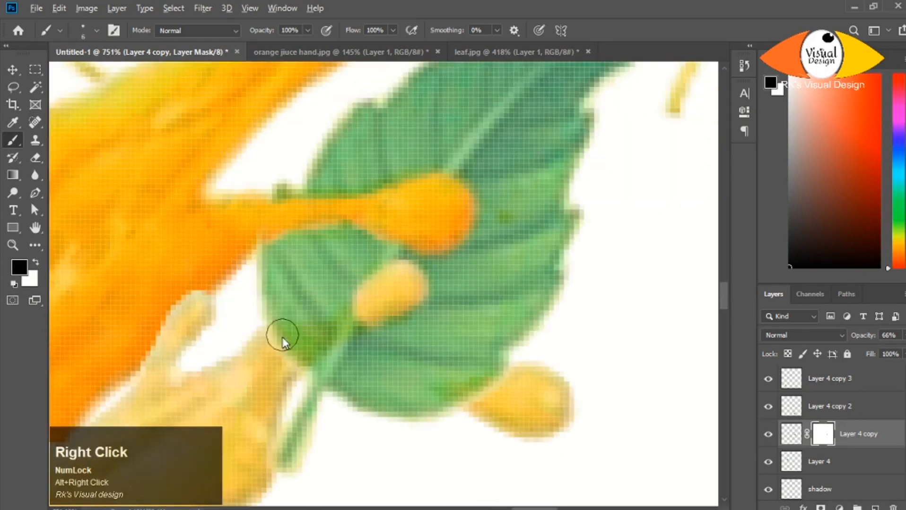
scroll(410, 361, up, 2)
scroll(498, 329, down, 5)
scroll(427, 234, up, 4)
scroll(504, 251, down, 8)
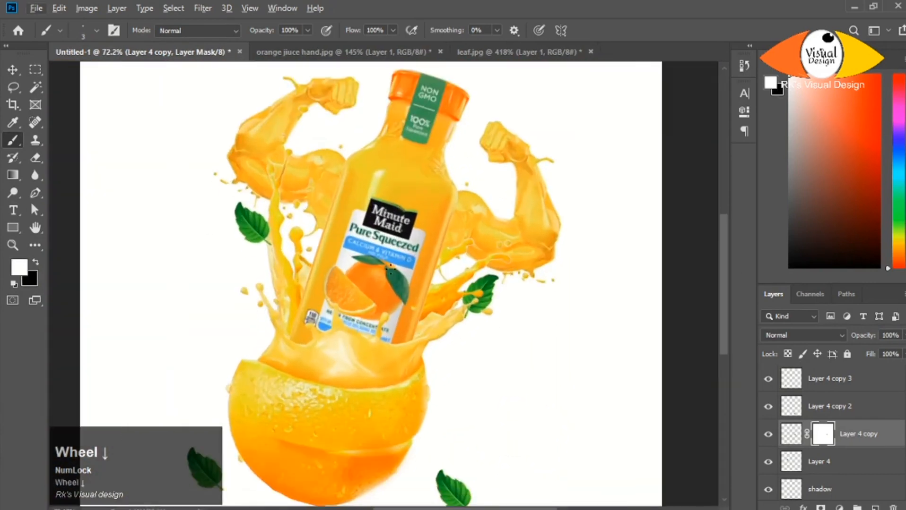
- Flip the leaf beside the left splash vertically, rotate it about -58° and set it against the splash
drag(255, 225, 259, 266)
key(ctrl+t)
right_click(259, 261)
click(299, 429)
right_click(254, 260)
click(303, 440)
right_click(259, 263)
drag(246, 316, 272, 319)
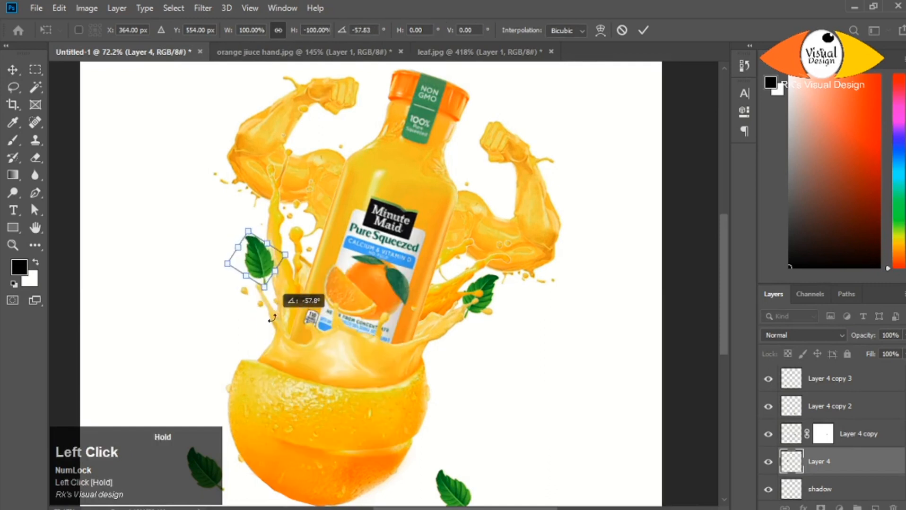
drag(265, 257, 267, 265)
key(Return)
- Add a mask to the left splash leaf, blend its stem into the juice at 71% opacity, and restore the opacity to 100%
scroll(267, 265, up, 5)
drag(864, 337, 858, 344)
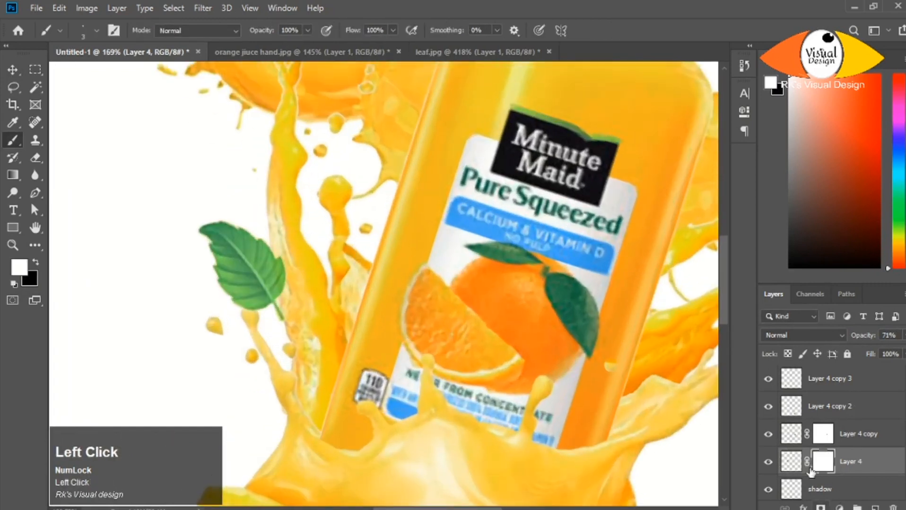
scroll(266, 274, up, 6)
alt+right_click(299, 222)
scroll(328, 324, down, 12)
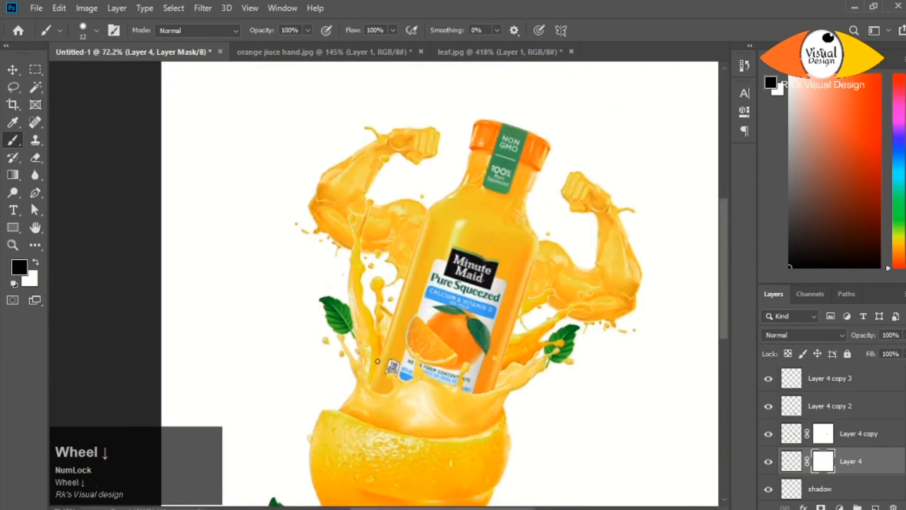
- Flip the leaf under the orange's right side horizontally and vertically, and move it down and outward beside the shadow
ctrl+click(454, 442)
key(ctrl+t)
right_click(439, 440)
click(463, 420)
drag(448, 439, 425, 452)
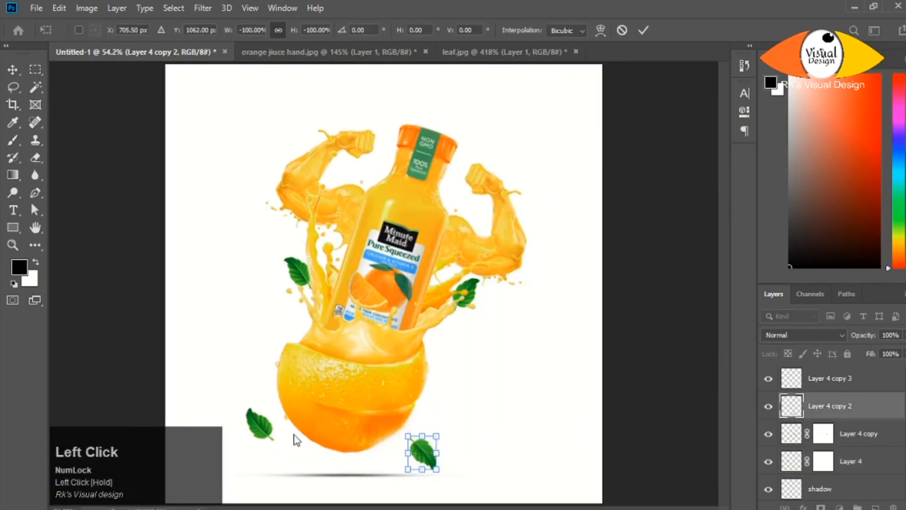
key(Return)
- Flip the leaf under the orange's left side vertically and lower it slightly
ctrl+click(257, 421)
right_click(256, 422)
click(265, 429)
key(ctrl+t)
right_click(257, 421)
click(279, 387)
drag(258, 432, 259, 443)
key(Return)
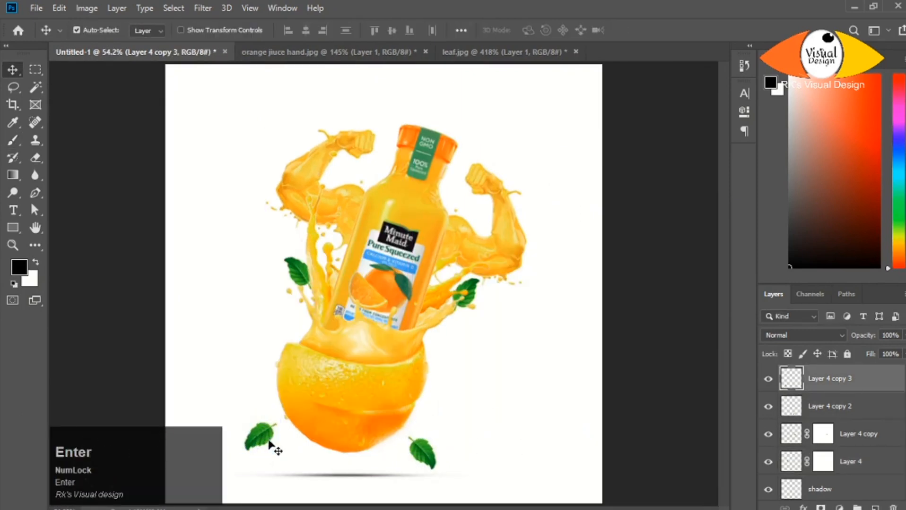
- Rotate the lower-right leaf slightly clockwise with Free Transform
ctrl+click(425, 454)
key(ctrl+t)
drag(437, 449, 413, 458)
key(Return)
alt+scroll(405, 359, down, 3)
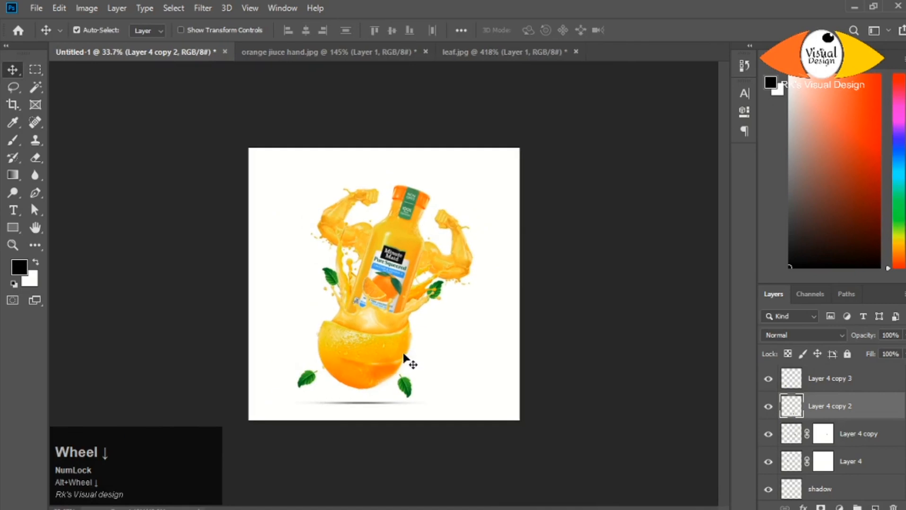
- Group the four leaf layers and name the group "leaf"
alt+scroll(452, 306, up, 3)
scroll(835, 452, down, 3)
click(836, 461)
shift+click(849, 387)
key(ctrl+g)
drag(842, 379, 841, 398)
double_click(823, 373)
text(leaf)
key(Return)
alt+scroll(368, 289, up, 4)
alt+scroll(368, 289, down, 4)
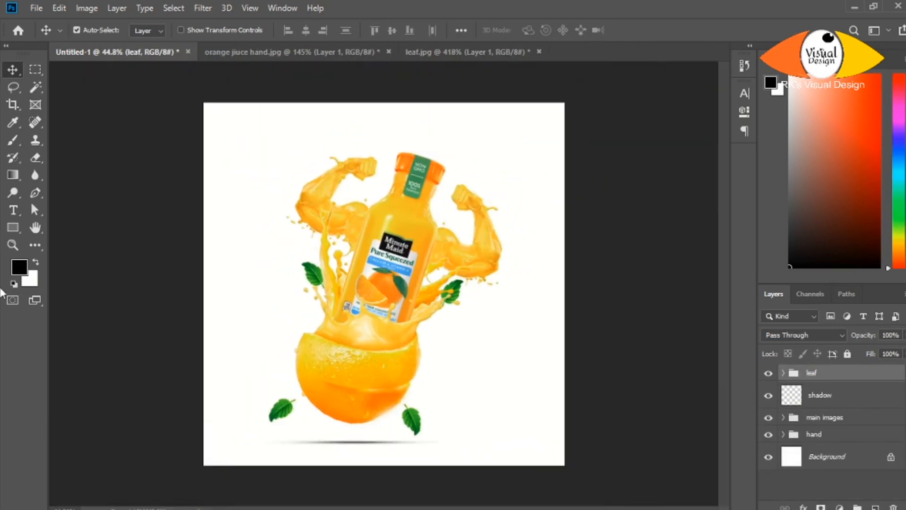
- Draw a rectangular frame about 1156 x 1167 px just inside the canvas edges, without fill and with a very dark green stroke
click(13, 228)
drag(211, 107, 559, 459)
click(576, 173)
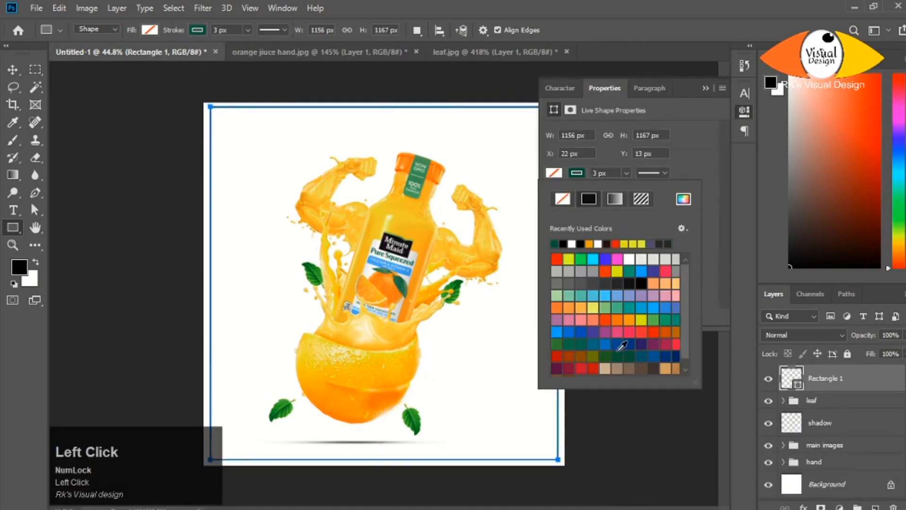
click(683, 199)
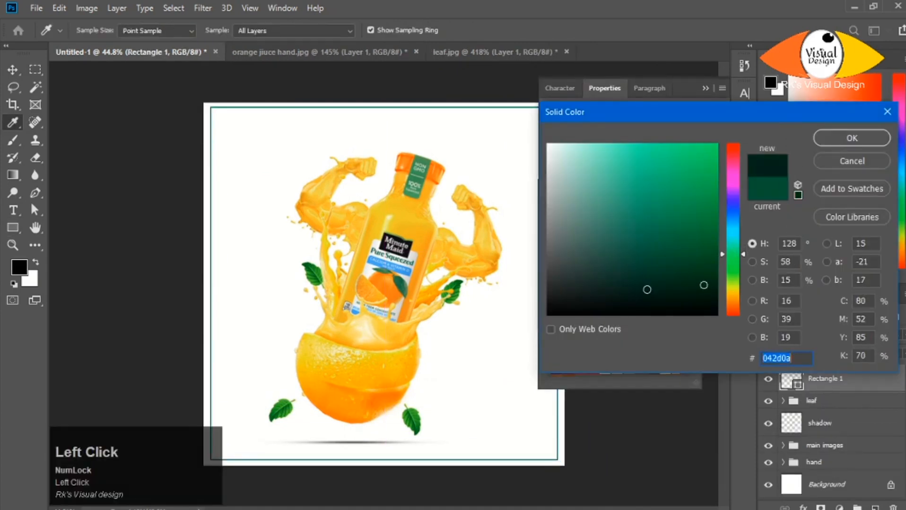
click(851, 138)
- Set the frame's stroke to 7.63 px and round its top-left corner to 200 px and bottom-right corner to 202 px
click(590, 173)
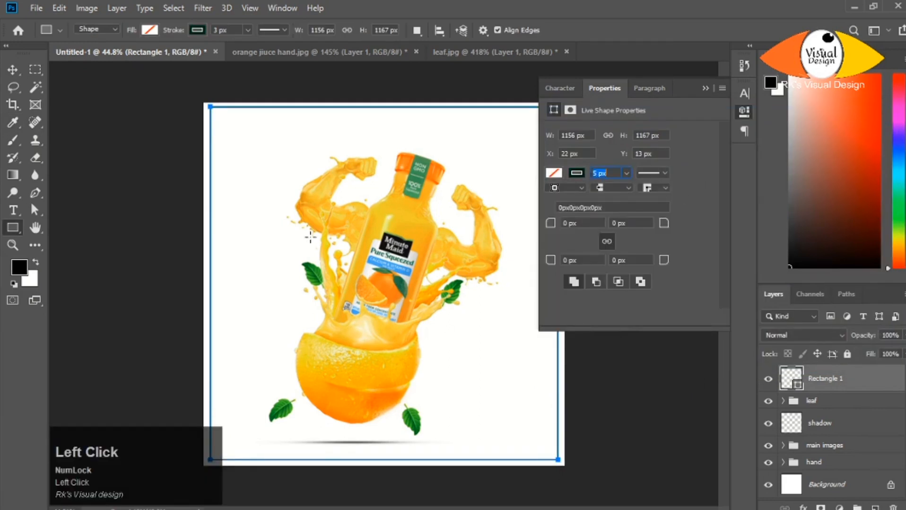
mouse_move(626, 173)
mouse_down()
mouse_move(651, 189)
mouse_move(629, 192)
mouse_up()
drag(660, 226, 643, 230)
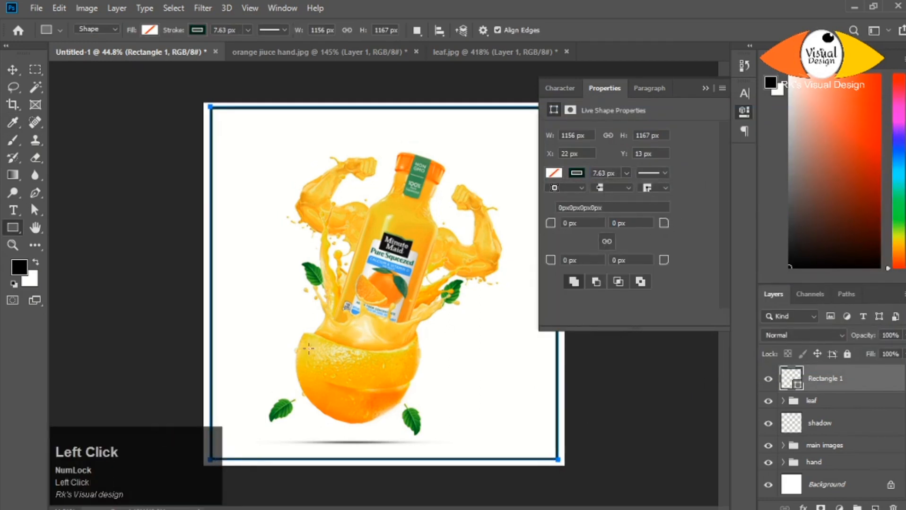
drag(569, 223, 579, 224)
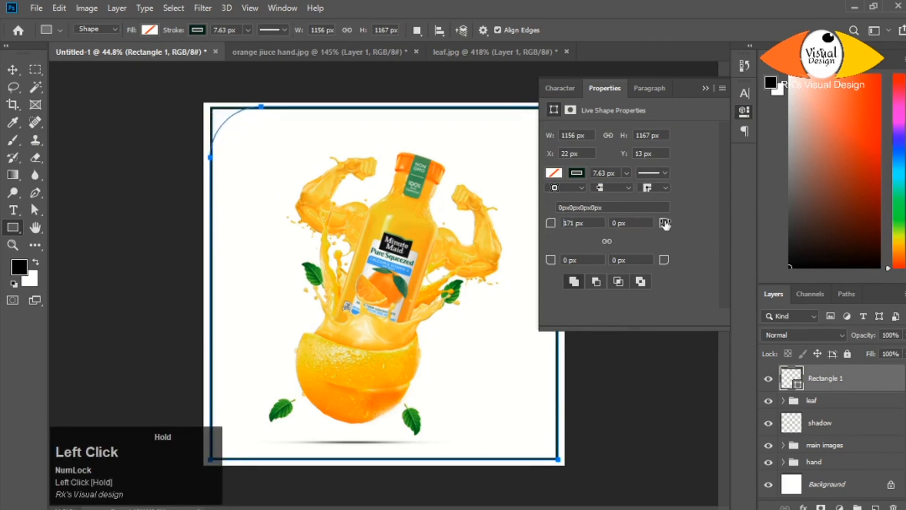
drag(663, 260, 702, 261)
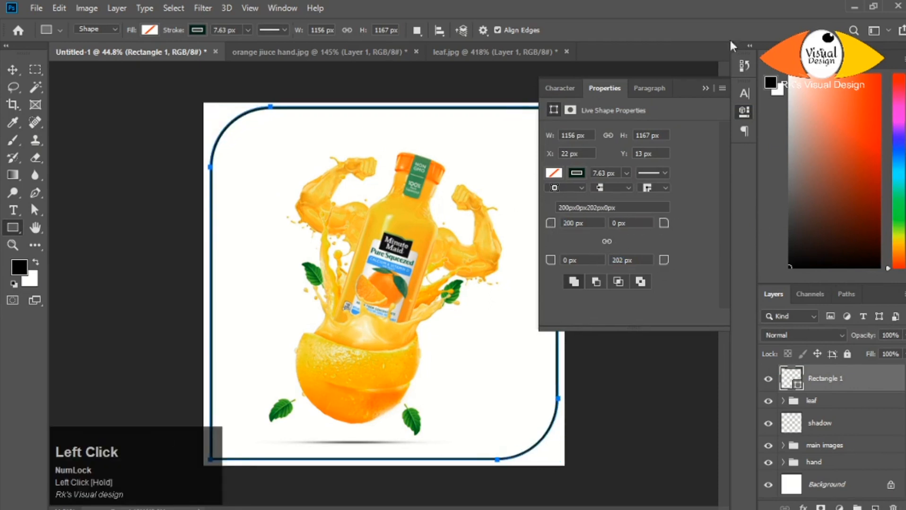
- Shrink the frame proportionally to about 1110 px wide and centre it on the canvas both ways
drag(549, 135, 535, 141)
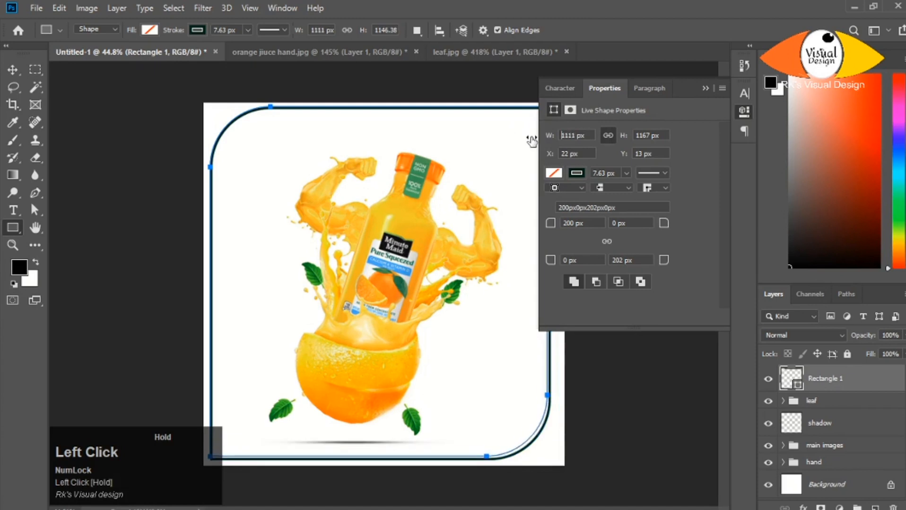
click(704, 89)
key(v)
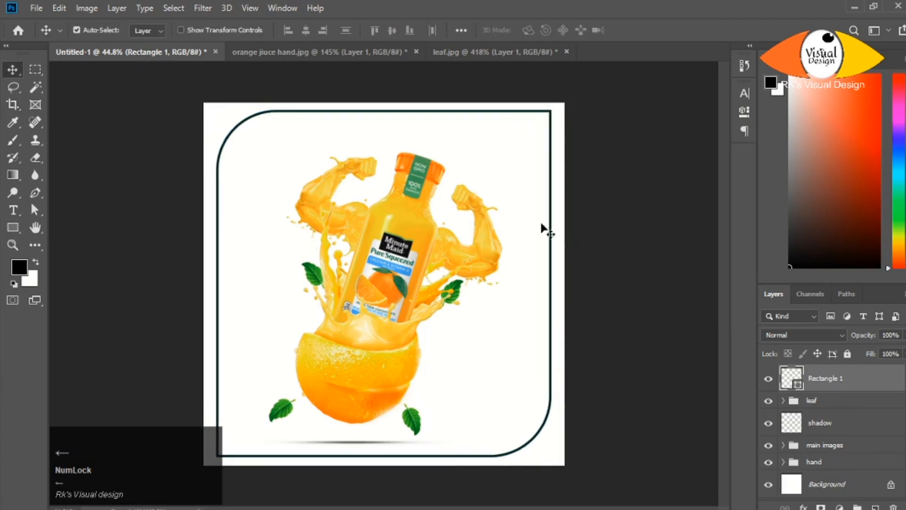
alt+scroll(542, 231, down, 2)
ctrl+click(824, 486)
click(306, 30)
click(392, 30)
click(491, 156)
alt+scroll(427, 274, up, 4)
alt+scroll(428, 273, down, 1)
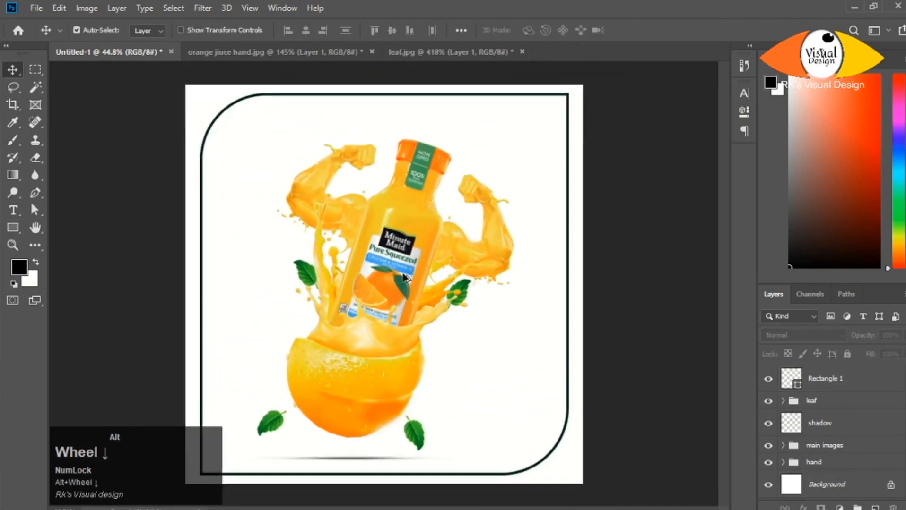
- Unlock the background layer and add a Gradient Overlay to it
click(890, 486)
right_click(821, 486)
click(682, 15)
drag(392, 98, 656, 50)
click(527, 254)
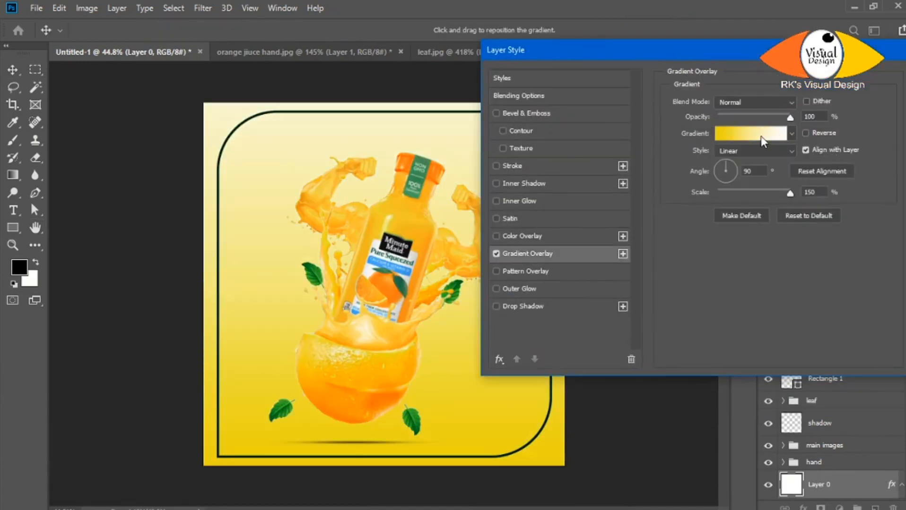
- Change the gradient's yellow starting stop to a saturated yellow-green
click(766, 136)
click(603, 348)
click(664, 404)
click(732, 284)
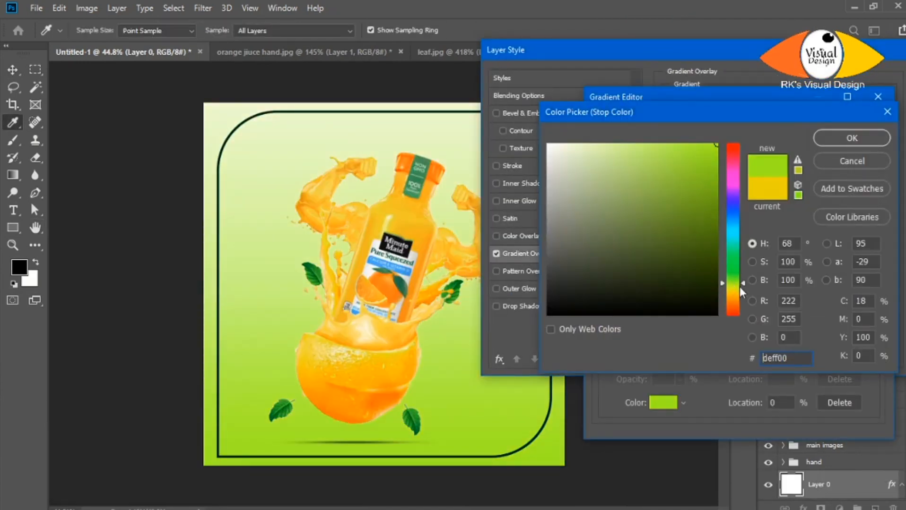
click(717, 167)
click(851, 137)
- Change the gradient's white end stop to a very pale green and accept the gradient
click(871, 347)
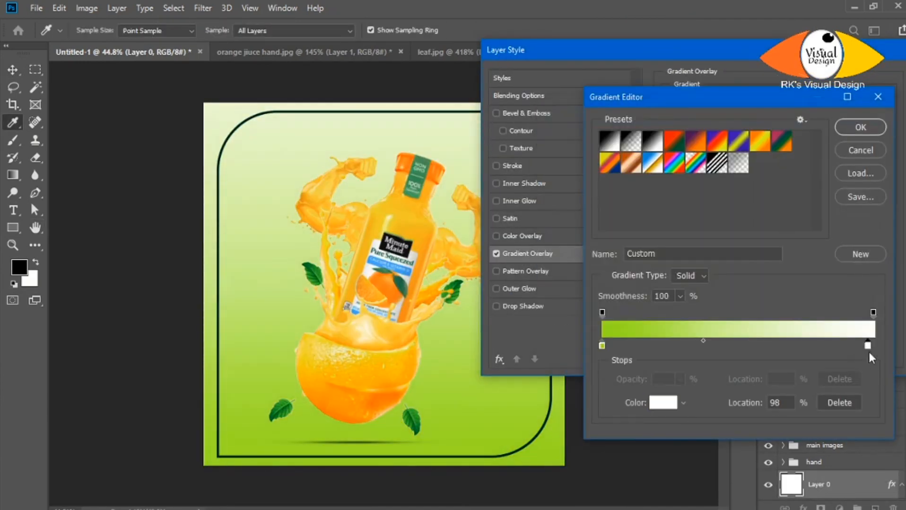
click(664, 403)
click(733, 283)
click(583, 146)
click(839, 142)
click(848, 124)
- Make the gradient overlay radial and reversed, and reduce its scale to 124%
click(773, 151)
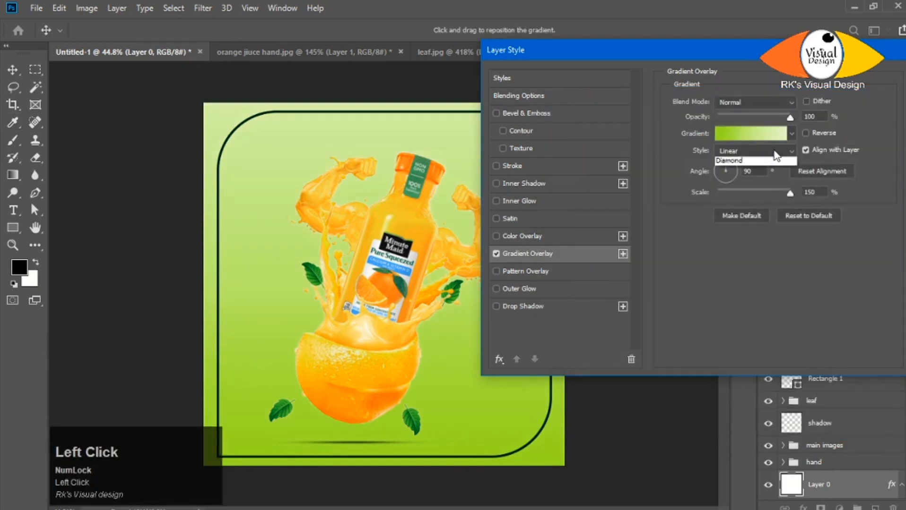
click(775, 172)
click(808, 133)
drag(790, 193, 776, 194)
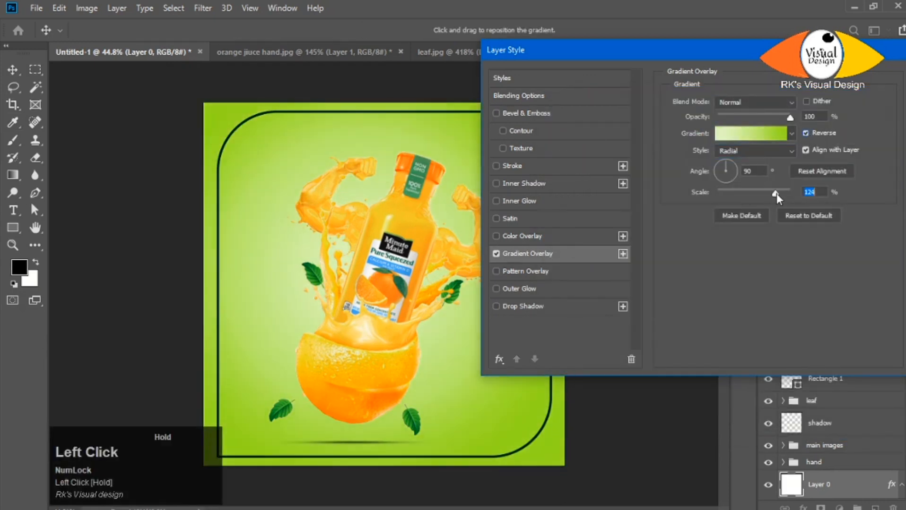
- Brighten the gradient's outer green stop, set the overlay scale to 107% and apply the layer style
click(766, 127)
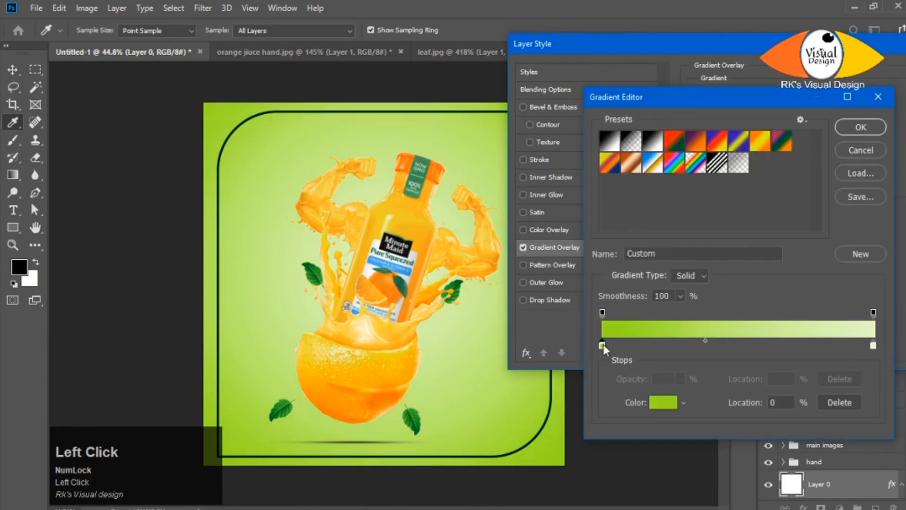
click(845, 130)
drag(815, 192, 793, 191)
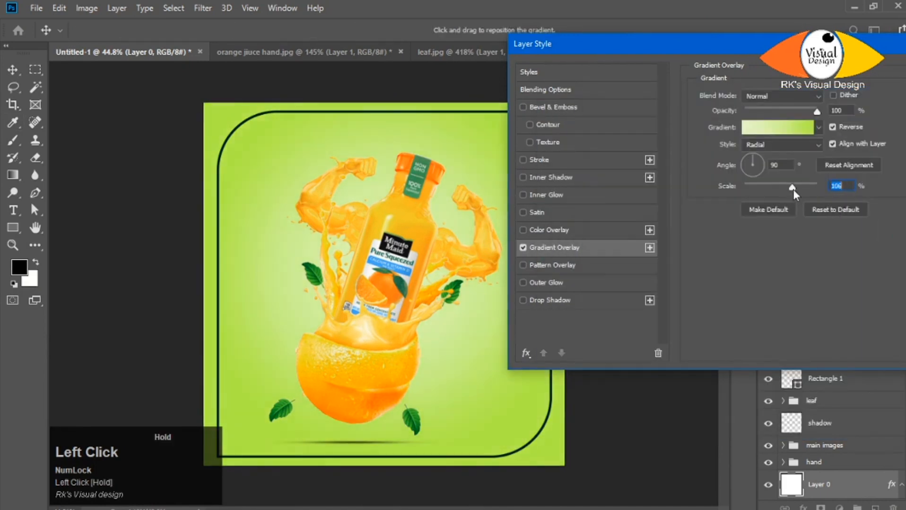
drag(662, 44, 783, 48)
drag(729, 51, 433, 58)
click(645, 128)
drag(653, 54, 700, 55)
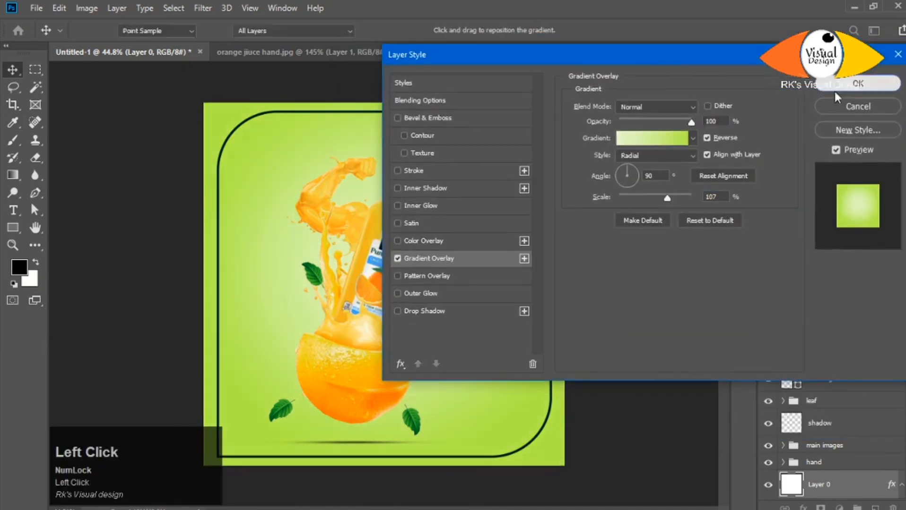
click(857, 85)
- Switch to the open Notepad text file to check the prepared text, and return to Photoshop
scroll(415, 296, down, 3)
scroll(414, 296, up, 2)
scroll(414, 297, down, 3)
scroll(414, 297, up, 4)
click(548, 506)
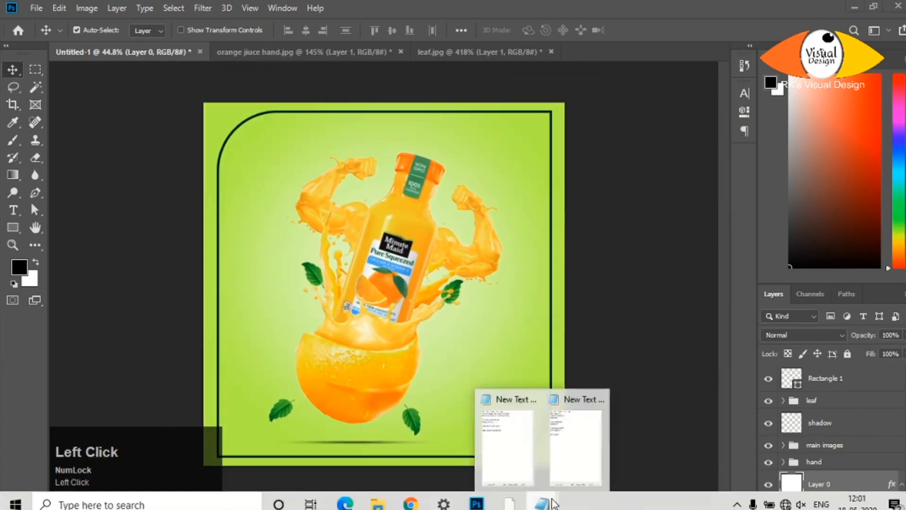
click(574, 454)
click(794, 18)
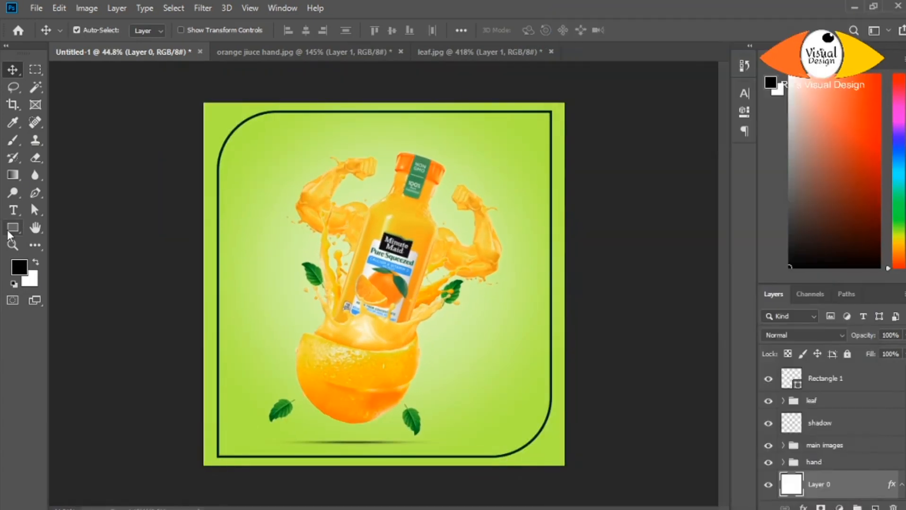
- Draw a 269 x 66 px unfilled rectangle near the left splash with a 3 px dark green stroke
click(12, 229)
scroll(174, 194, up, 2)
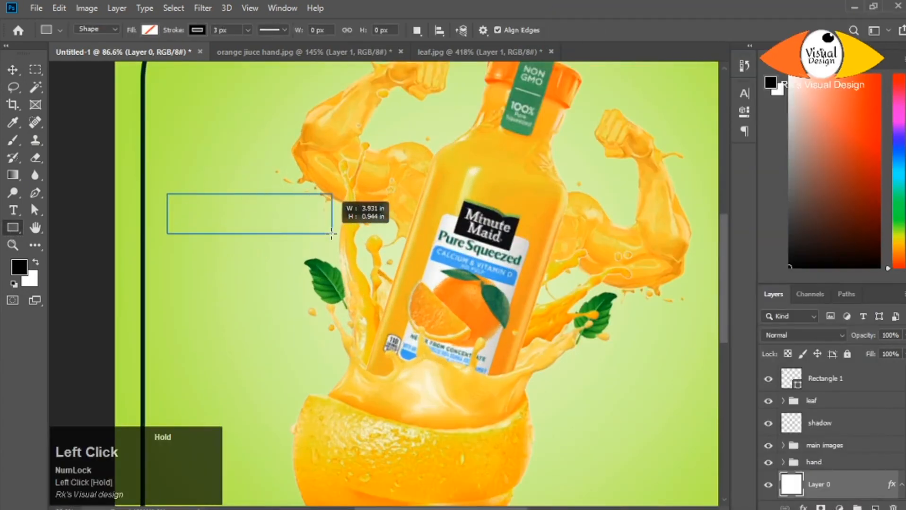
drag(331, 234, 324, 232)
scroll(529, 168, down, 3)
scroll(567, 175, up, 3)
click(576, 173)
click(553, 243)
scroll(628, 179, down, 3)
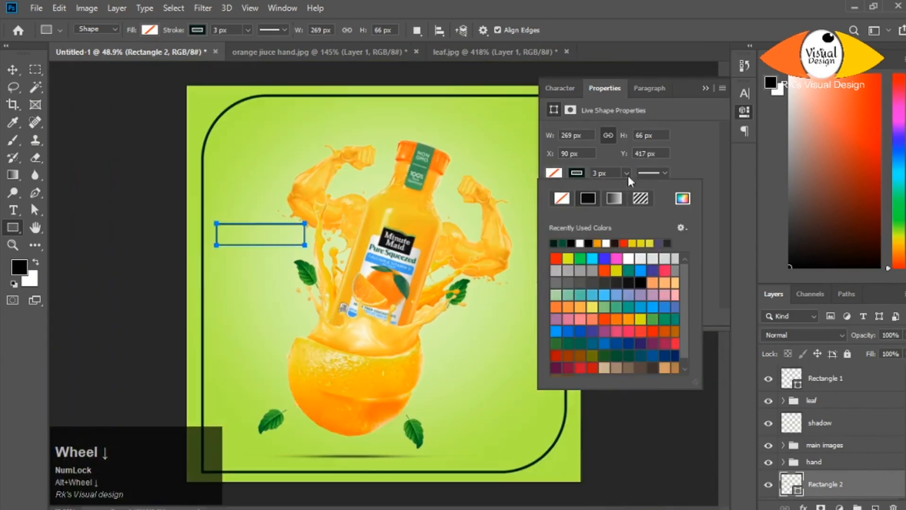
- Round the small rectangle's top-left and bottom-right corners to 51 px, leaving the other two square
click(628, 176)
drag(559, 223, 570, 223)
drag(666, 261, 672, 262)
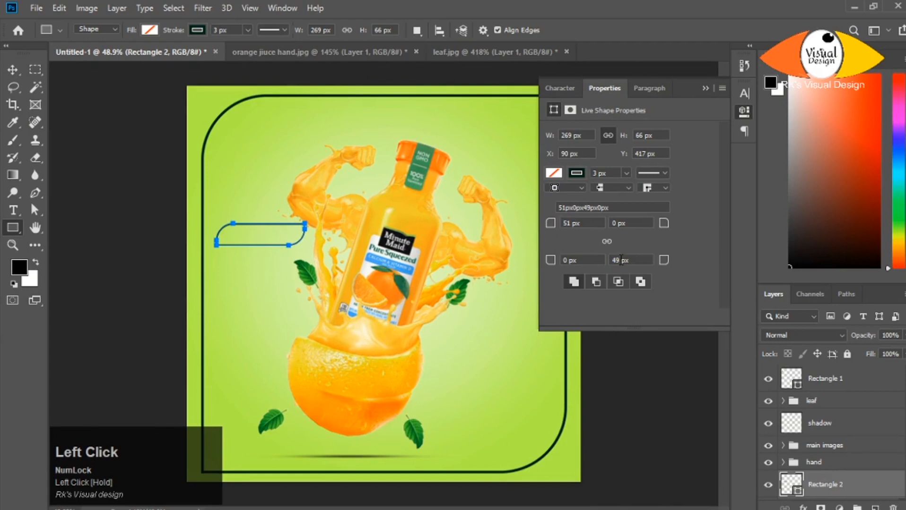
scroll(701, 87, up, 3)
scroll(701, 87, down, 2)
- Move the small outline closer to the frame's left edge and bring its layer to the top of the stack
click(12, 70)
scroll(219, 223, up, 1)
drag(220, 223, 210, 231)
scroll(289, 259, down, 5)
click(681, 374)
click(744, 112)
click(768, 379)
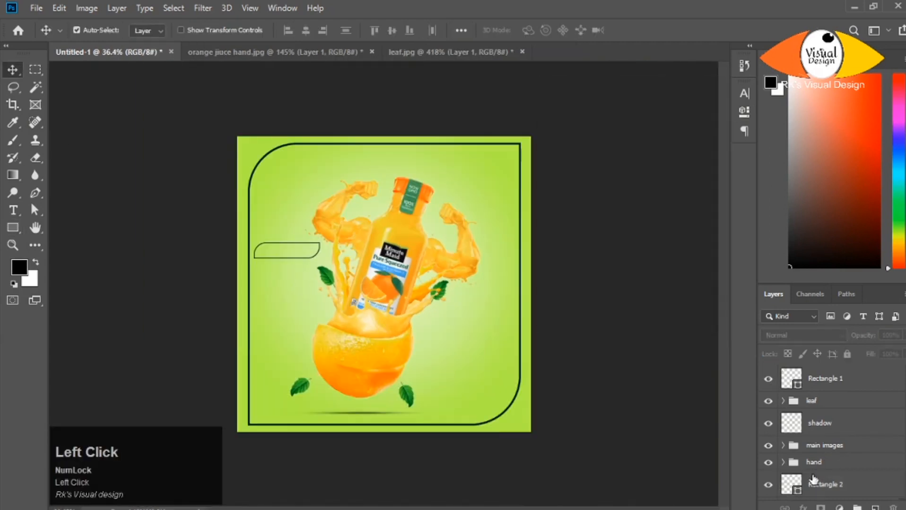
drag(837, 490, 827, 371)
- Select the leaf, shadow, main images and hand layers together and nudge the whole composition to the right
click(825, 428)
scroll(833, 456, down, 2)
shift+click(820, 439)
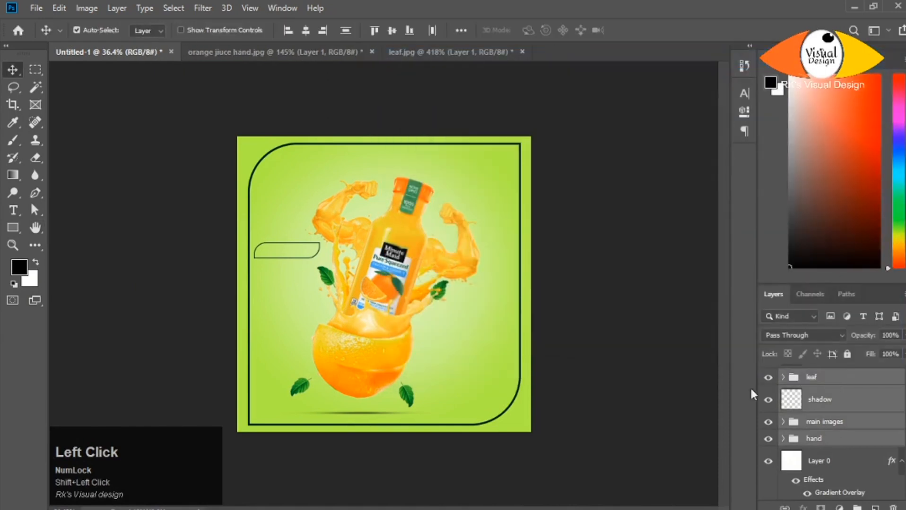
key(shift+Right)
key(shift+Right)
key(shift+Right)
key(shift+Right)
key(shift+Right)
key(shift+Right)
key(shift+Right)
key(shift+Left)
key(shift+Left)
key(shift+Right)
- Enlarge the small outline proportionally to 302 px wide
click(813, 380)
scroll(813, 380, up, 3)
click(821, 380)
click(744, 112)
drag(551, 138, 559, 140)
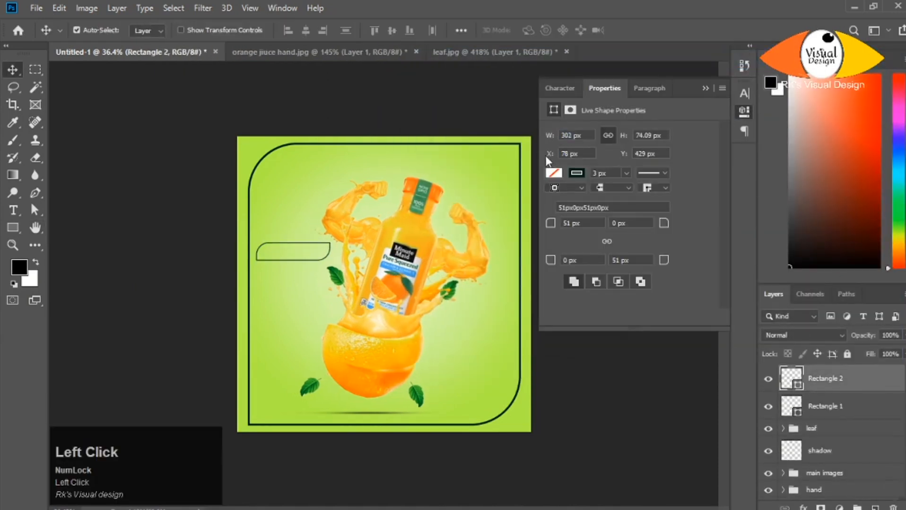
click(705, 88)
- Duplicate the small outline, reduce the copy to 271 px wide and give it a dark green fill without stroke
key(ctrl+j)
click(743, 112)
drag(550, 136, 560, 152)
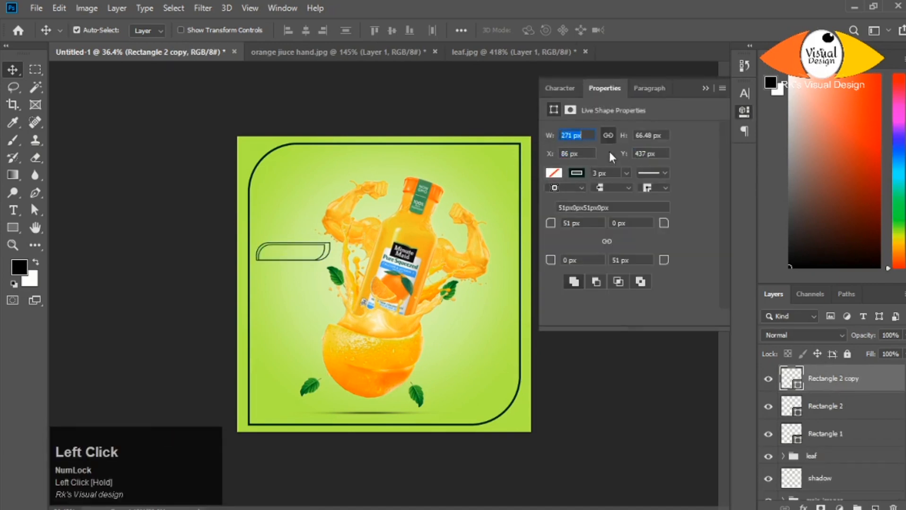
click(576, 173)
scroll(331, 269, up, 5)
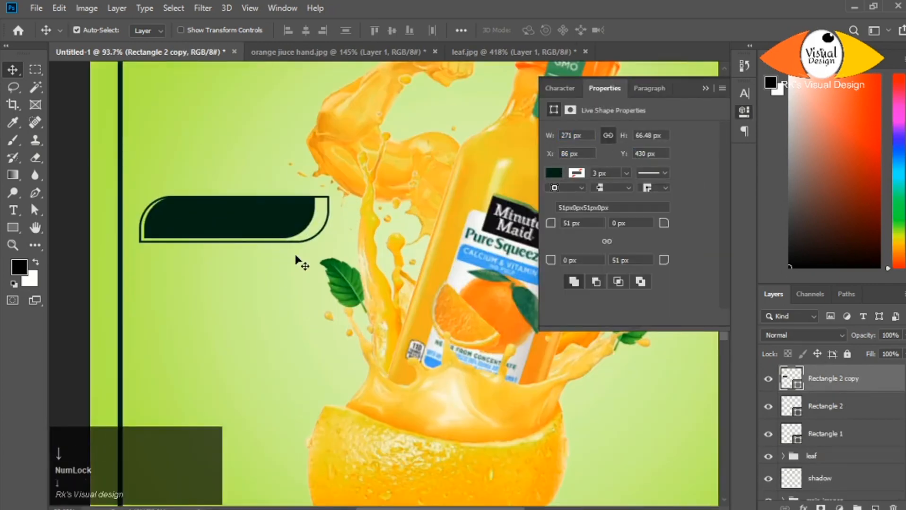
- Resize the filled copy to 287 x 62 px so it sits inside the outline with an even gap
drag(549, 136, 554, 137)
key(ctrl+t)
drag(321, 241, 318, 238)
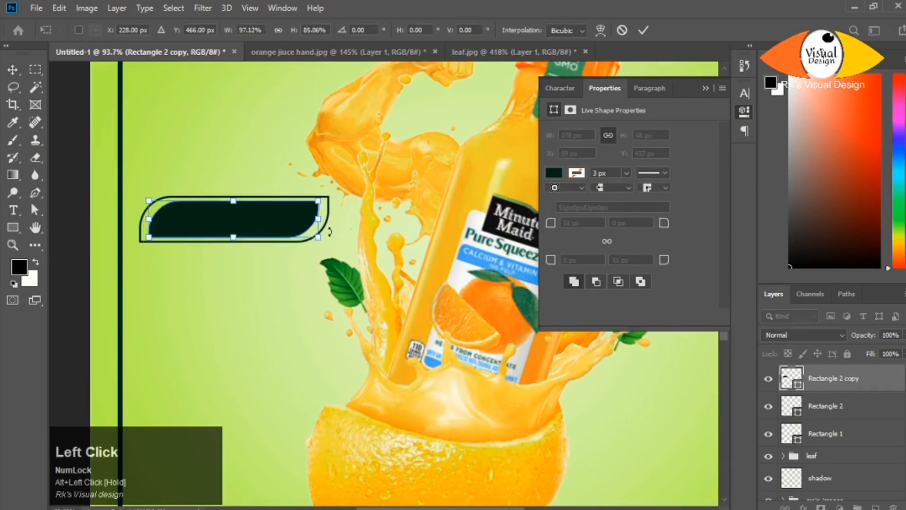
key(Return)
scroll(287, 254, down, 10)
scroll(287, 255, up, 2)
- Change the filled shape's colour to a slightly lighter dark green
click(553, 174)
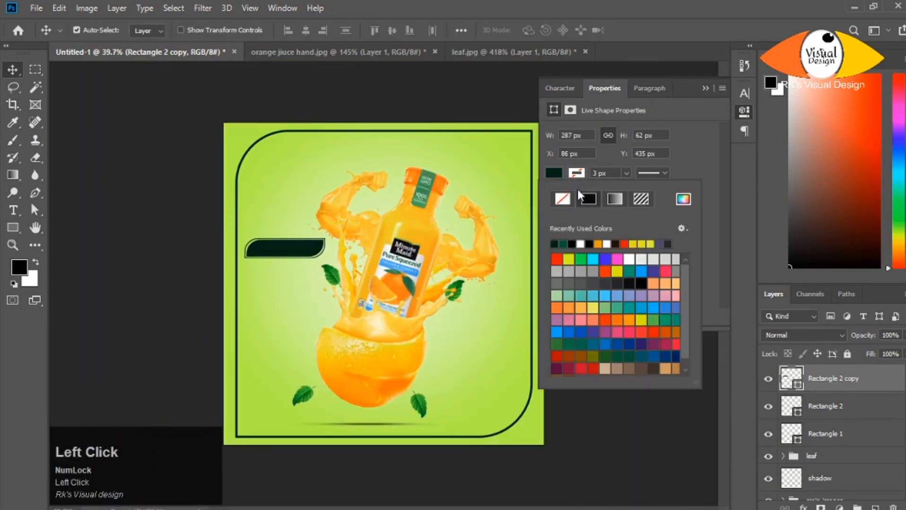
click(683, 200)
click(684, 279)
click(851, 138)
scroll(308, 260, up, 4)
scroll(283, 246, down, 2)
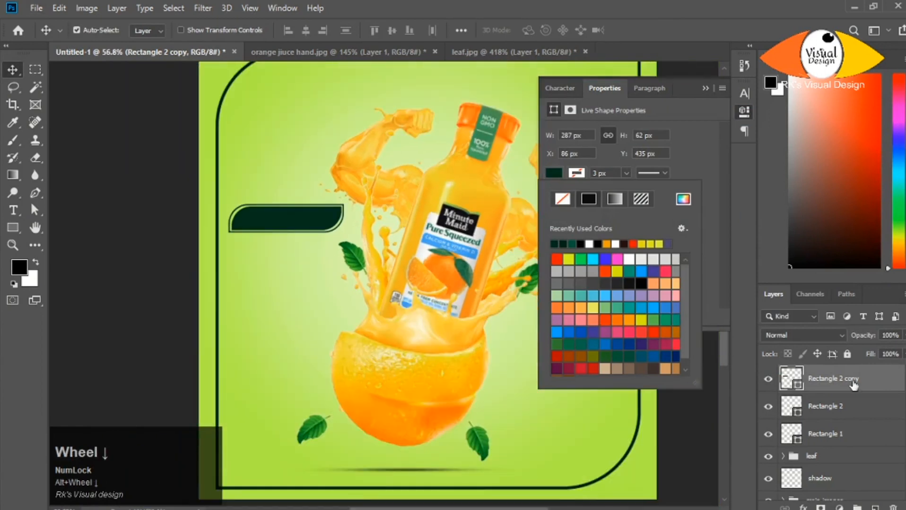
- Align the filled shape and its outline to each other by their horizontal and vertical centres
ctrl+click(860, 404)
click(306, 31)
click(391, 30)
click(663, 401)
click(707, 88)
scroll(705, 94, down, 2)
- Copy the filled shape and its outline to the right of the orange and scale the copied pair down
click(862, 406)
ctrl+click(863, 383)
drag(256, 233, 507, 352)
key(ctrl+t)
drag(555, 373, 544, 370)
key(Return)
click(451, 359)
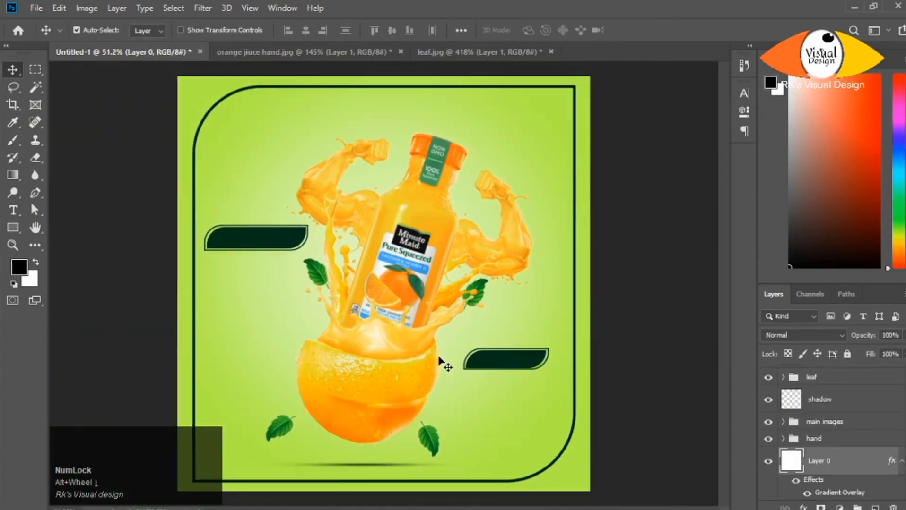
- Narrow the filled shape of the badge beside the orange so it sits more evenly inside its outline
scroll(514, 367, up, 11)
click(494, 327)
key(ctrl+t)
key(Return)
key(ctrl+t)
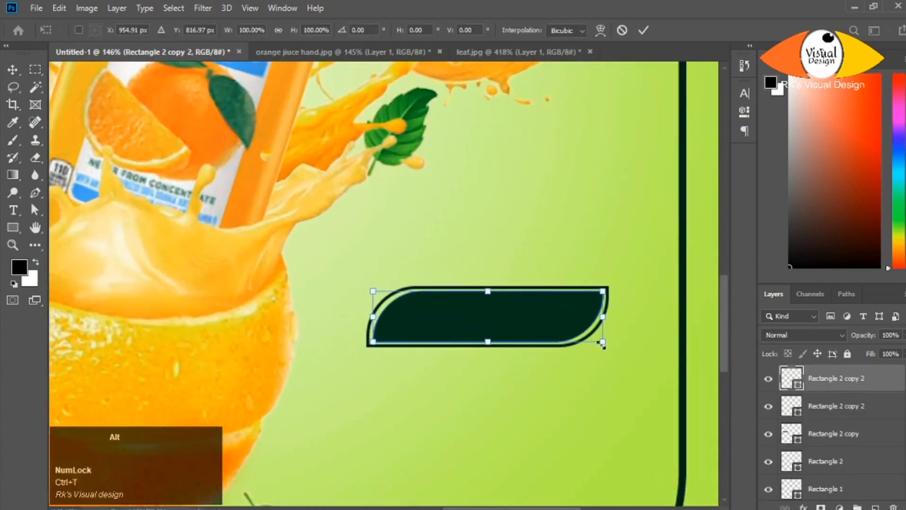
drag(608, 317, 601, 317)
key(Return)
scroll(617, 333, down, 8)
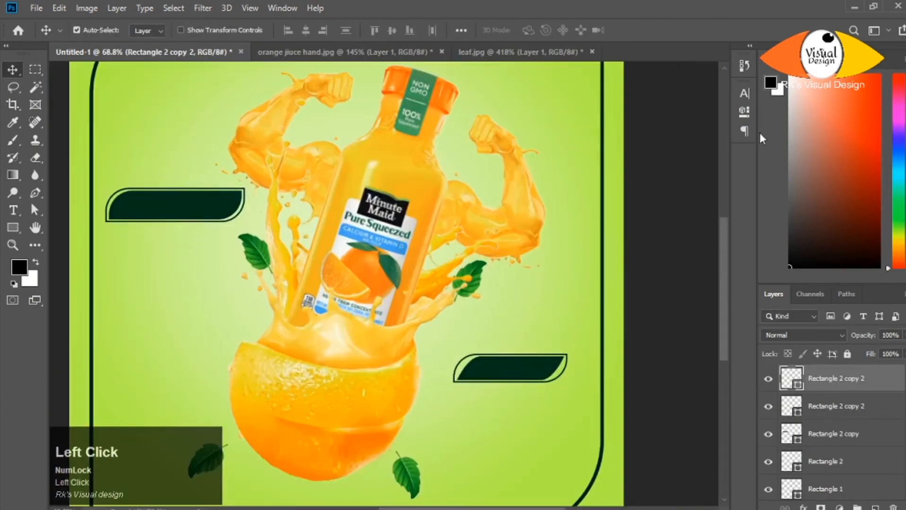
- Reduce the rounded corner radii of the small badge's filled shape to follow its outline
click(744, 112)
drag(550, 223, 543, 222)
drag(664, 261, 660, 261)
click(501, 321)
scroll(283, 277, up, 4)
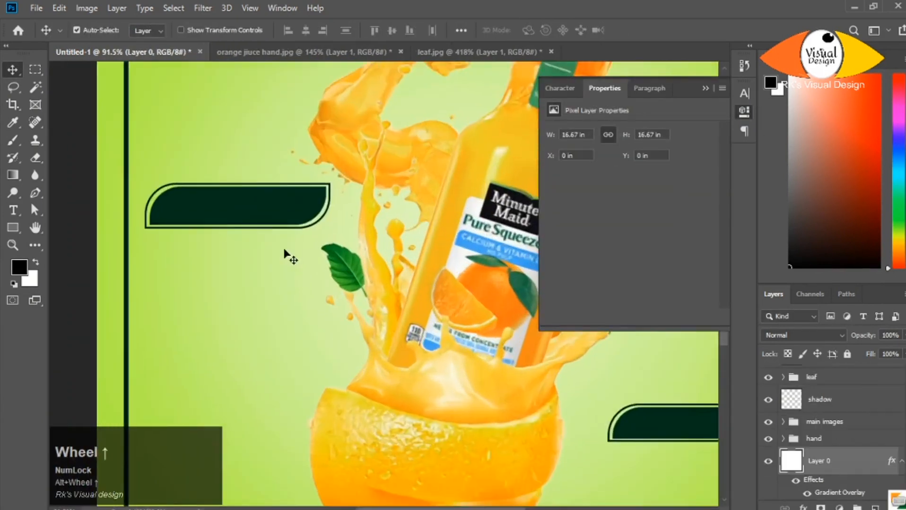
scroll(303, 279, down, 4)
scroll(491, 357, up, 2)
- Try to resize the small badge's outline around its filled shape
click(479, 349)
click(845, 409)
scroll(499, 350, down, 4)
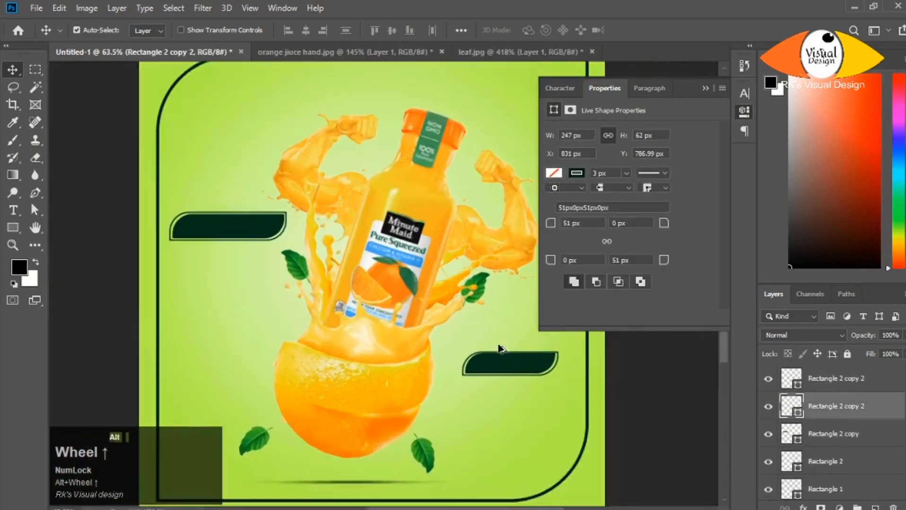
scroll(499, 350, up, 1)
key(ctrl+t)
scroll(525, 378, up, 3)
drag(503, 376, 503, 377)
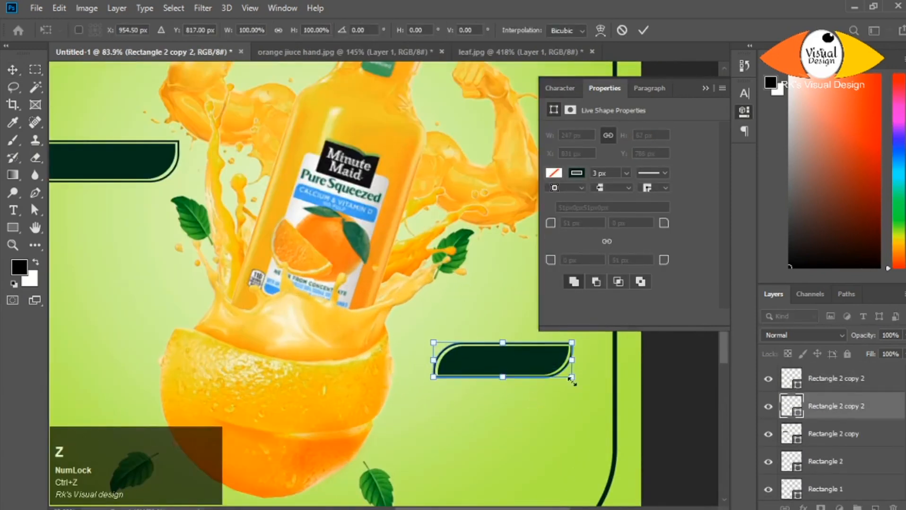
key(Return)
scroll(449, 360, up, 6)
scroll(449, 359, down, 9)
click(706, 89)
scroll(323, 249, down, 4)
- Copy the text "Pure Squeezed" from the notes file into a text layer above the large badge and put that layer on top
click(544, 497)
drag(619, 49, 554, 50)
key(ctrl+c)
click(268, 230)
key(t)
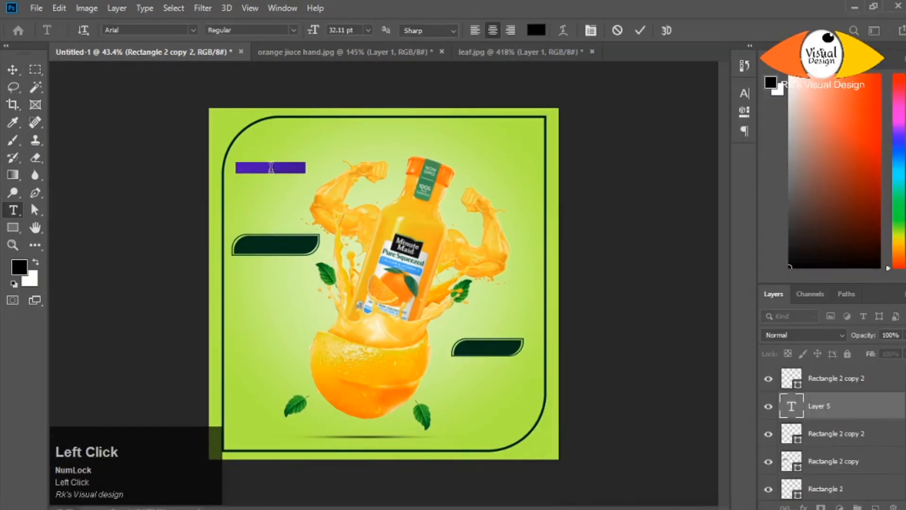
click(821, 410)
drag(820, 410, 825, 369)
click(13, 70)
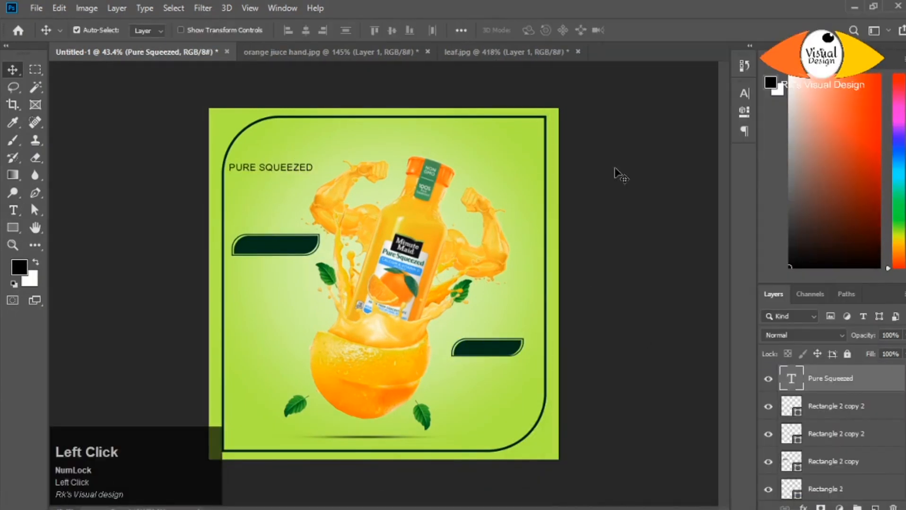
- Recolour the PURE SQUEEZED text with light green sampled from the background and move it onto the large badge
click(745, 94)
click(707, 170)
click(259, 198)
click(851, 138)
key(ctrl+t)
drag(284, 168, 292, 244)
click(625, 314)
- Change the PURE SQUEEZED text's font to Arial Rounded MT Bold
click(664, 112)
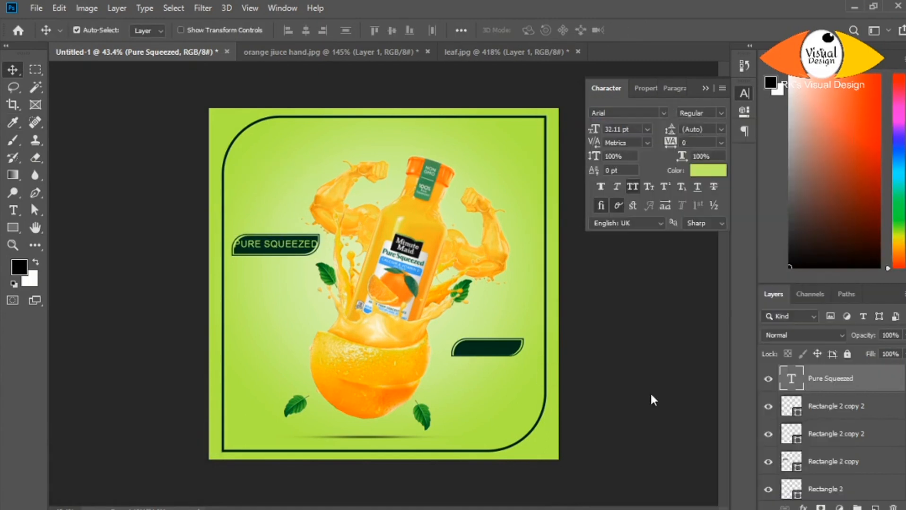
scroll(651, 396, up, 3)
scroll(650, 378, down, 8)
scroll(657, 331, down, 10)
click(657, 244)
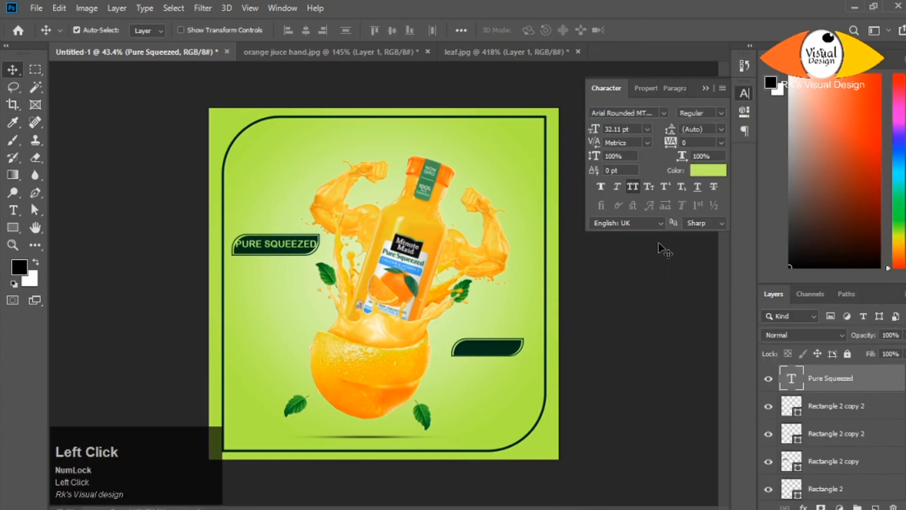
- Enlarge the large badge's fill and outline together to about 109% and move the text layer down the stack
click(832, 462)
key(ctrl+t)
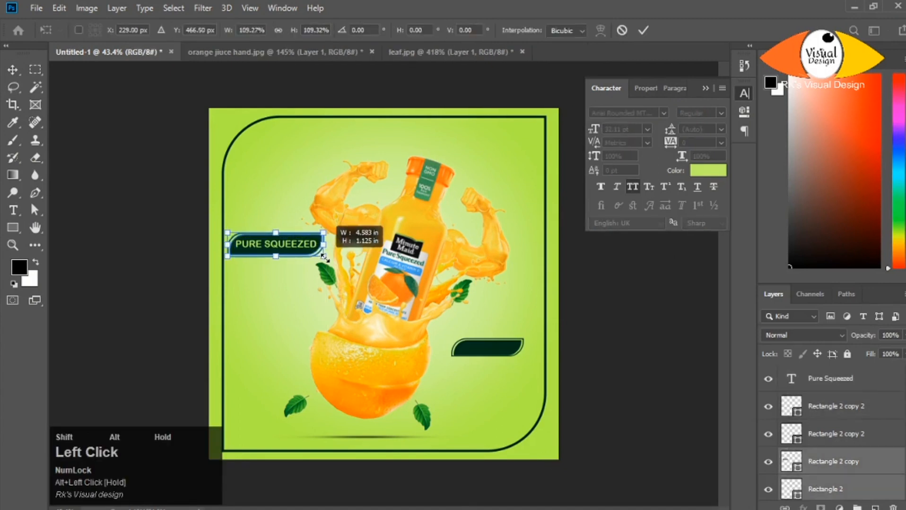
drag(325, 258, 327, 259)
key(Return)
drag(843, 378, 842, 446)
shift+click(833, 462)
click(280, 281)
- Change the PURE SQUEEZED text's colour to a lighter green sampled from the background
scroll(280, 280, up, 1)
scroll(279, 281, up, 4)
scroll(280, 280, down, 1)
click(830, 407)
click(708, 171)
click(262, 143)
click(852, 138)
- Set the PURE SQUEEZED text's vertical scale to 121%
scroll(278, 324, down, 5)
scroll(279, 324, up, 1)
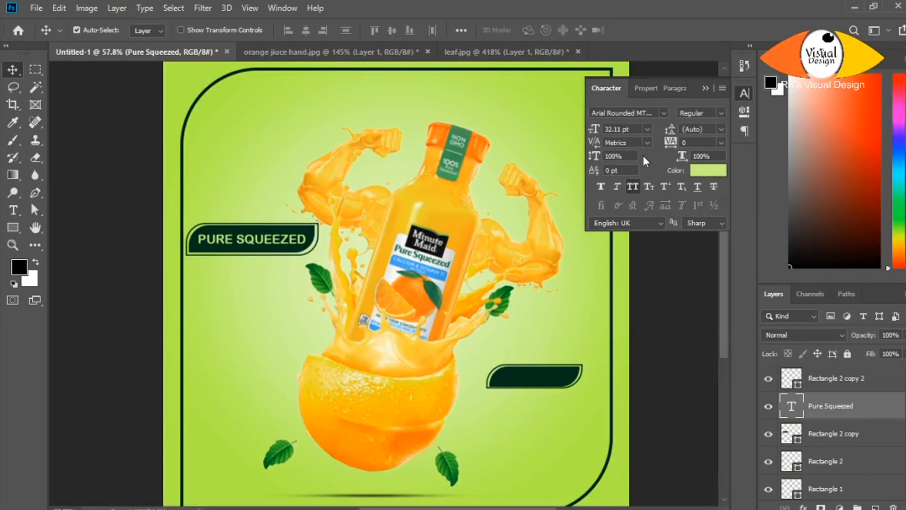
drag(594, 159, 607, 158)
scroll(285, 265, down, 2)
scroll(285, 265, up, 2)
scroll(285, 265, down, 1)
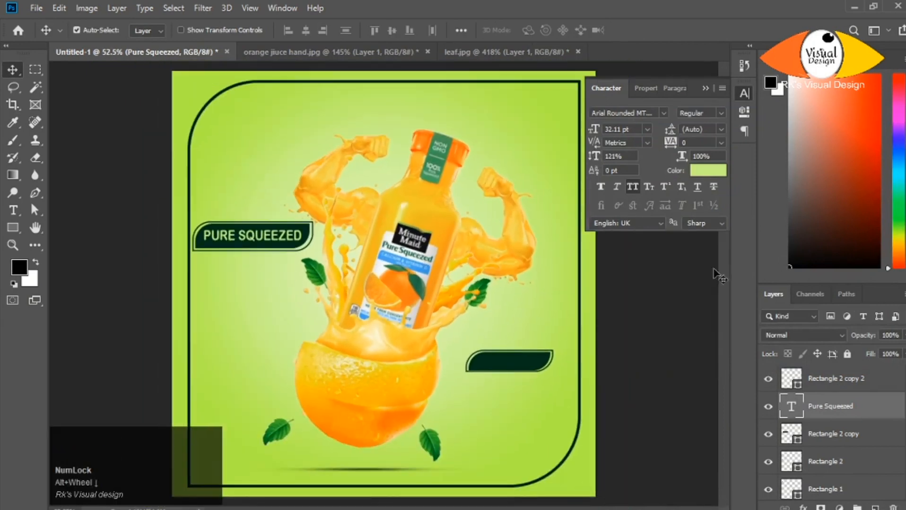
- Copy "Calium & Vitamin-D" from the notes file into a new text line below the PURE SQUEEZED badge
click(14, 210)
click(219, 269)
key(alt+Tab)
drag(639, 63, 555, 62)
key(ctrl+c)
click(286, 351)
key(ctrl+v)
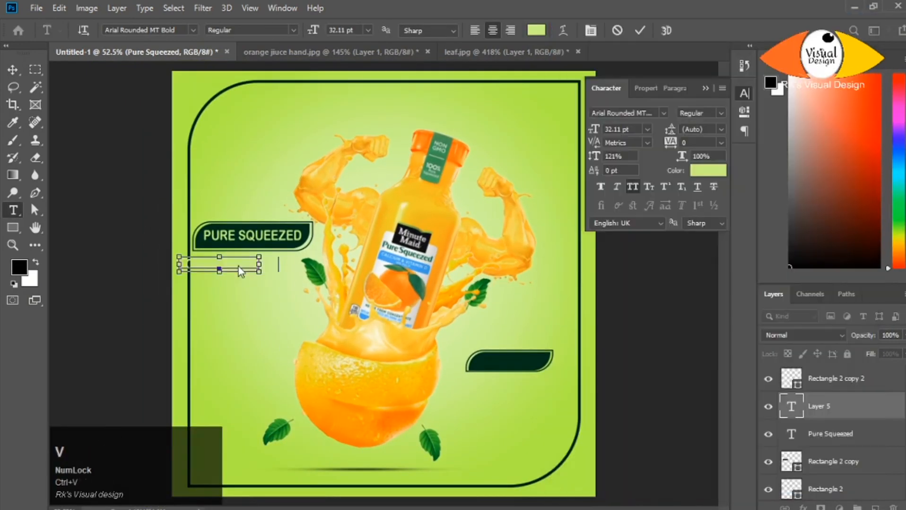
- Try to set the pasted line's colour to dark green and its font to Arial during text editing
click(707, 171)
click(277, 221)
key(Return)
click(664, 113)
click(650, 269)
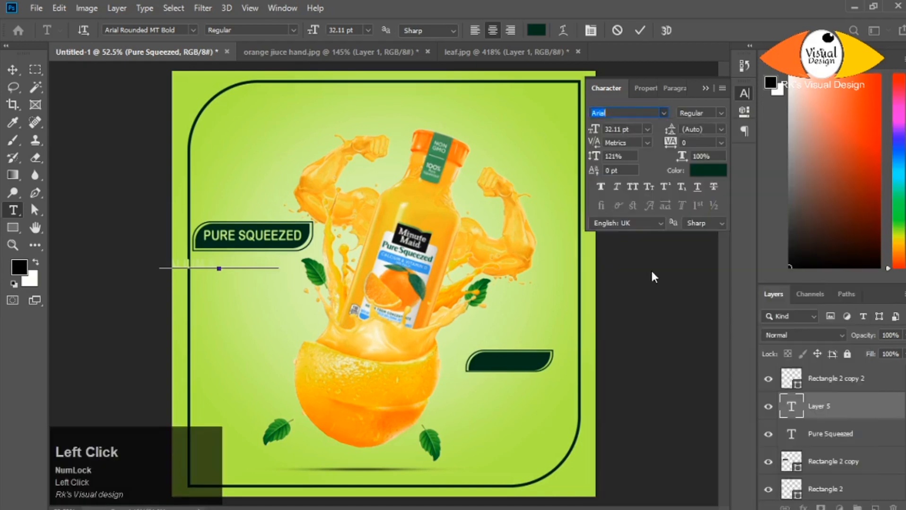
- Commit the Calium & Vitamin-D line, recolour it with the badge's dark green and turn off All Caps
click(640, 30)
click(699, 171)
click(277, 221)
click(859, 122)
click(632, 187)
- Set the Calium & Vitamin-D line's font to Arial in the Narrow style
click(664, 113)
click(649, 147)
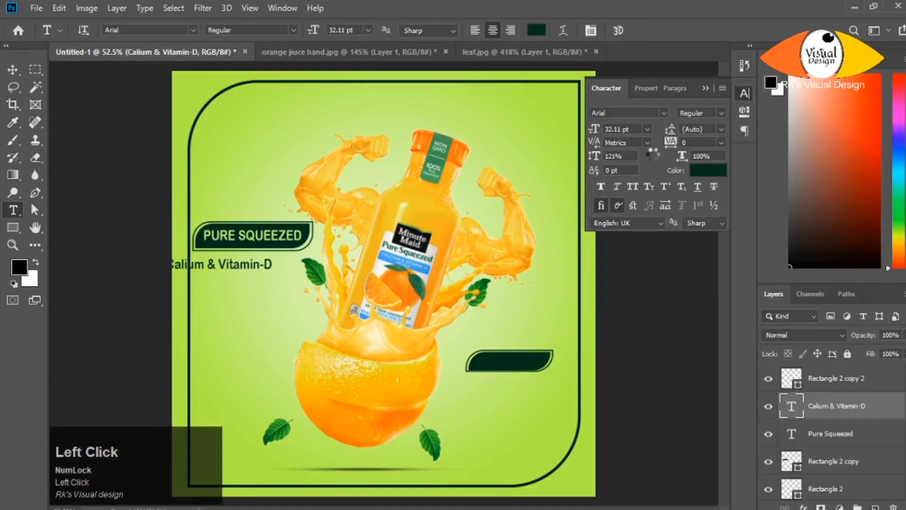
click(721, 113)
click(721, 126)
click(724, 113)
click(703, 126)
- Place the Calium & Vitamin-D line directly beneath the PURE SQUEEZED badge and fine-tune its height
key(v)
drag(225, 268, 253, 258)
scroll(255, 284, up, 7)
key(Down)
key(Down)
scroll(255, 265, down, 7)
double_click(251, 263)
key(ctrl+z)
scroll(255, 258, up, 3)
key(Up)
scroll(260, 260, down, 3)
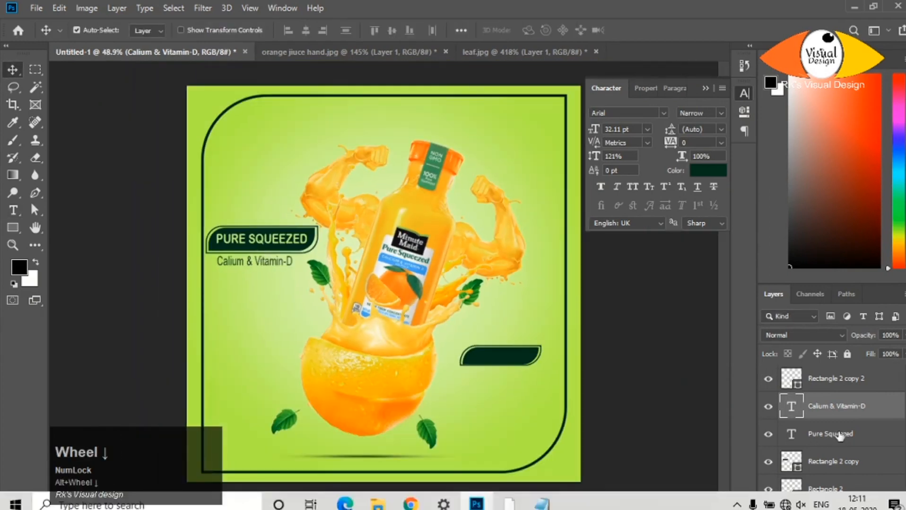
- Align the Calium & Vitamin-D line with the large badge by their horizontal centres
ctrl+click(449, 137)
click(823, 455)
click(826, 406)
ctrl+click(827, 490)
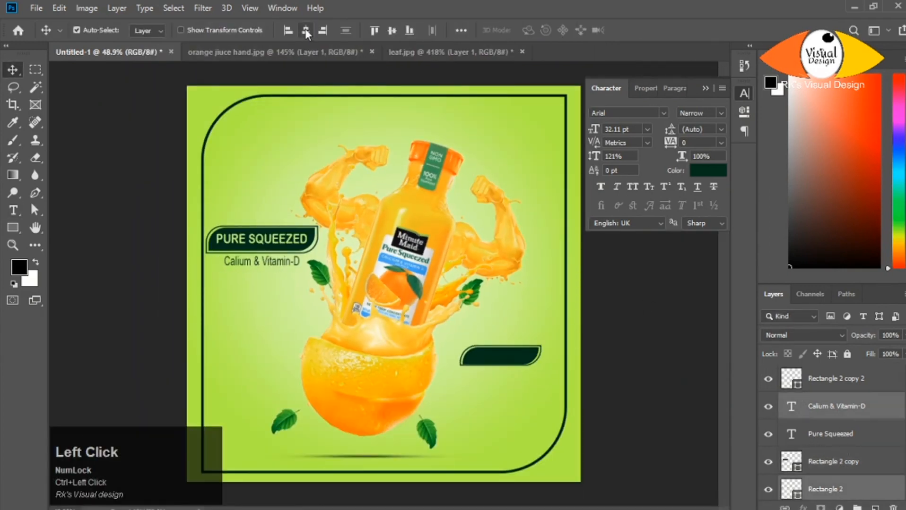
click(643, 357)
- Nudge the Calium & Vitamin-D line slightly to the left under the badge
click(868, 414)
key(Left)
key(Left)
key(Left)
key(Left)
key(Left)
key(Left)
key(Left)
key(Left)
key(Left)
key(Left)
click(643, 358)
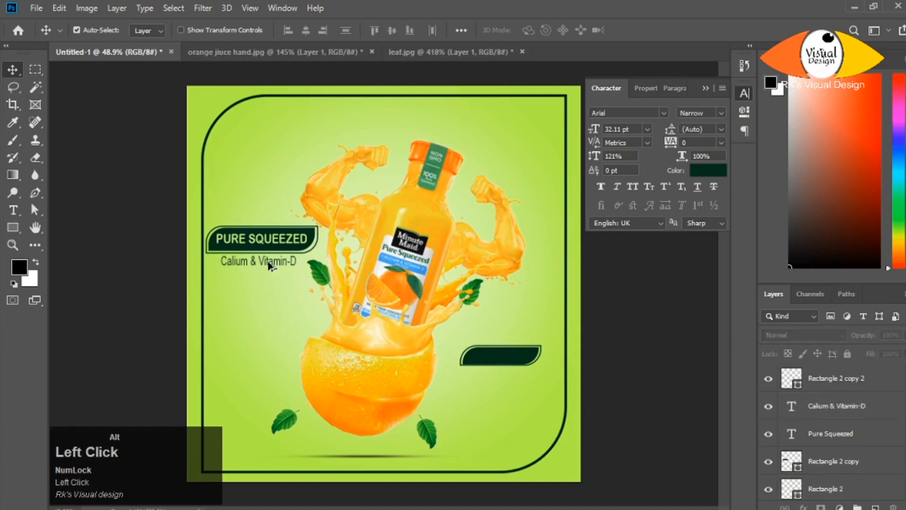
- Duplicate the Calium & Vitamin-D line below itself and replace the copy's text with "NO PULP" from the notes file
drag(274, 261, 274, 278)
double_click(274, 277)
key(alt+Tab)
drag(601, 76, 561, 81)
key(ctrl+c)
key(alt+Tab)
key(ctrl+v)
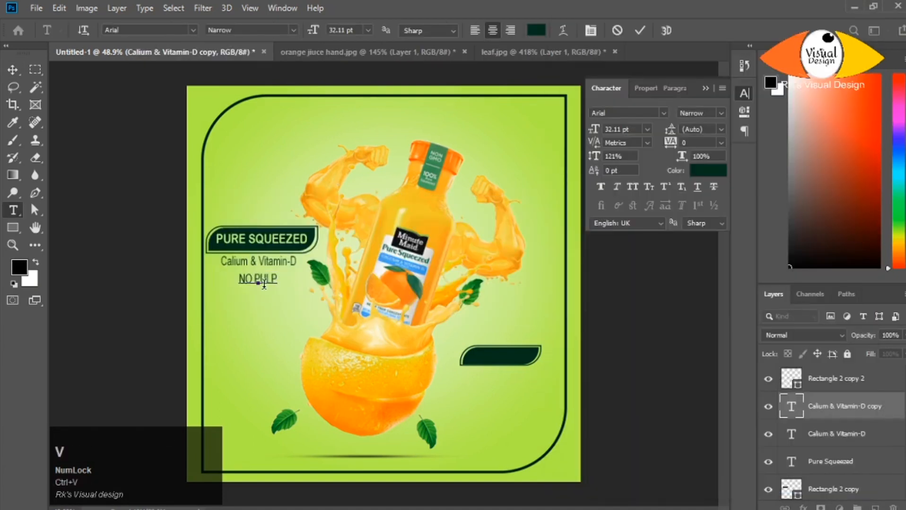
click(674, 344)
- Nudge the NO PULP line up and left so it sits close beneath the Calium & Vitamin-D line
drag(624, 156, 556, 159)
click(836, 434)
click(845, 461)
click(840, 408)
click(836, 428)
click(836, 402)
key(shift+Up)
key(shift+Up)
key(Left)
key(Left)
key(Left)
key(Left)
key(Left)
scroll(277, 291, down, 1)
scroll(277, 293, up, 2)
scroll(275, 299, down, 1)
- Duplicate the PURE SQUEEZED text onto the small badge beside the orange and bring the copy to the top layer
click(262, 240)
drag(493, 327, 493, 361)
drag(870, 462, 873, 367)
- Replace the copied badge text with "NATURAL" from the notes file
key(alt+Tab)
drag(584, 102, 632, 101)
click(492, 357)
double_click(796, 378)
key(ctrl+v)
click(712, 369)
- Nudge the NATURAL text into the middle of its badge and set its font size to 36.11 pt
key(shift+Down)
key(shift+Left)
key(shift+Left)
key(shift+Left)
key(Left)
key(Left)
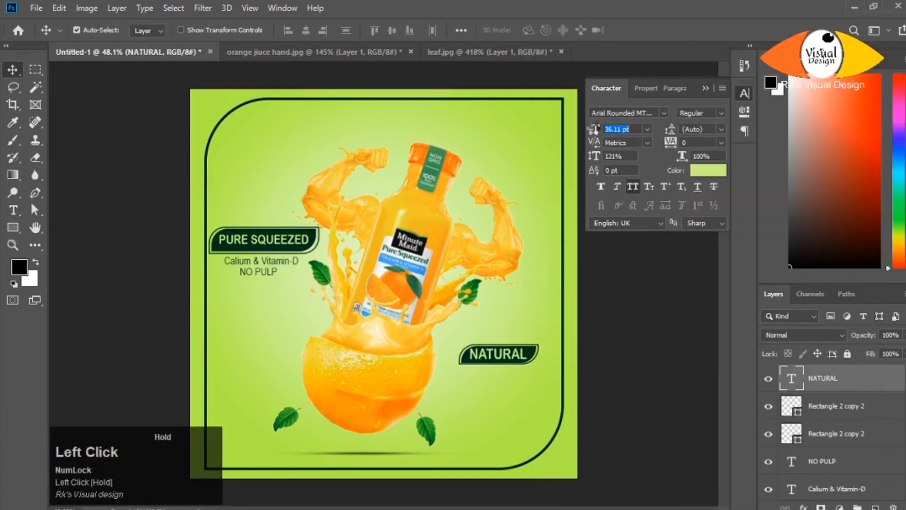
- Apply faux italic to the NATURAL text
click(537, 365)
scroll(529, 359, up, 4)
scroll(528, 358, down, 1)
click(841, 378)
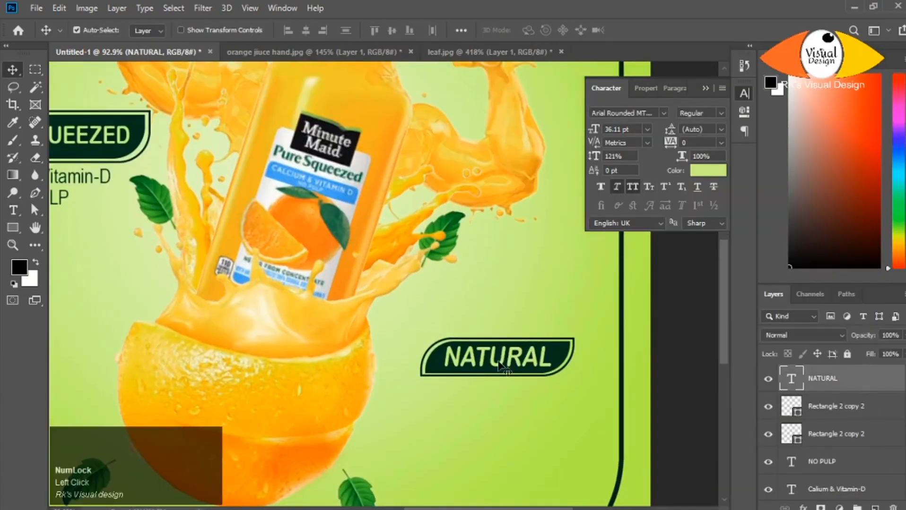
- Widen the letter spacing of the NATURAL text inside its badge
drag(679, 140, 671, 141)
scroll(393, 324, down, 2)
- Duplicate a product text line above the NATURAL badge, replace it with "100%" from the notes, and bring its layer to the top
drag(159, 224, 482, 318)
scroll(483, 318, up, 4)
double_click(479, 312)
key(alt+Tab)
click(479, 314)
key(ctrl+v)
click(846, 489)
drag(846, 489, 837, 366)
- Position the 100% text above the NATURAL badge and style it in Arial Rounded MT Bold, 42.11 pt, with faux italic
mouse_move(454, 310)
mouse_down()
mouse_move(451, 421)
mouse_move(462, 319)
mouse_up()
click(663, 113)
click(643, 167)
click(617, 187)
scroll(440, 332, up, 1)
scroll(465, 324, down, 10)
- Duplicate the 100% text below the NATURAL badge and replace the copy with "PRODUCT" from the notes file
drag(527, 346, 520, 384)
double_click(520, 385)
key(alt+Tab)
drag(607, 116, 538, 116)
key(ctrl+c)
key(alt+Tab)
key(ctrl+v)
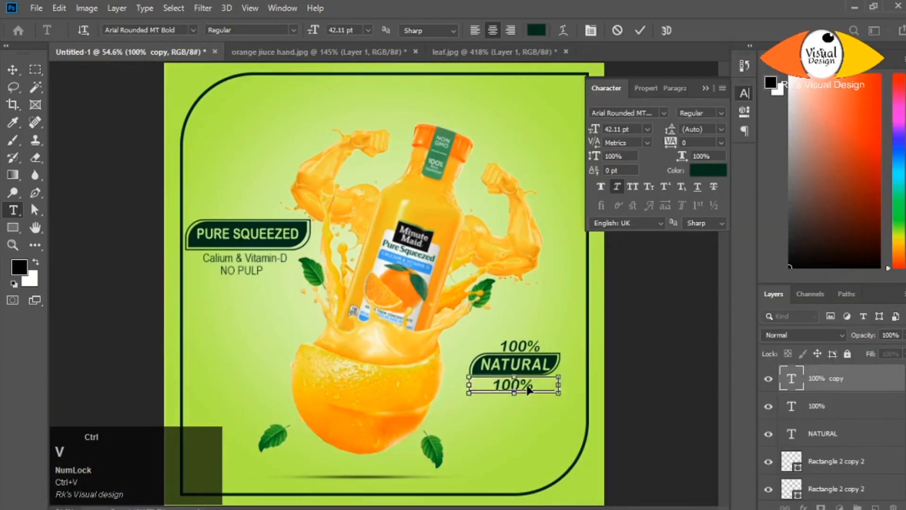
key(alt+Tab)
click(515, 384)
click(13, 69)
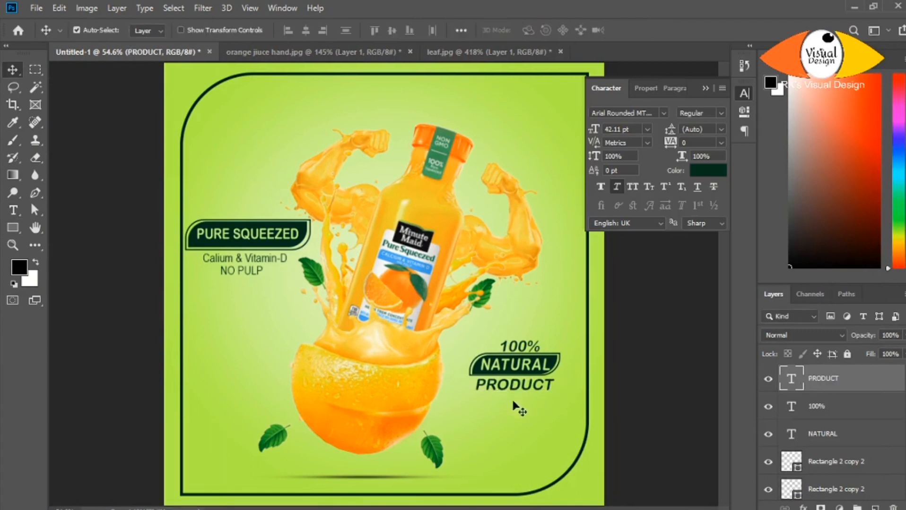
- Change the PRODUCT text to the Arial font at 26.11 pt and centre it beneath the badge
click(664, 113)
click(610, 182)
scroll(522, 395, up, 5)
double_click(527, 382)
drag(587, 127, 589, 129)
scroll(480, 352, down, 10)
scroll(479, 351, up, 4)
scroll(537, 357, up, 4)
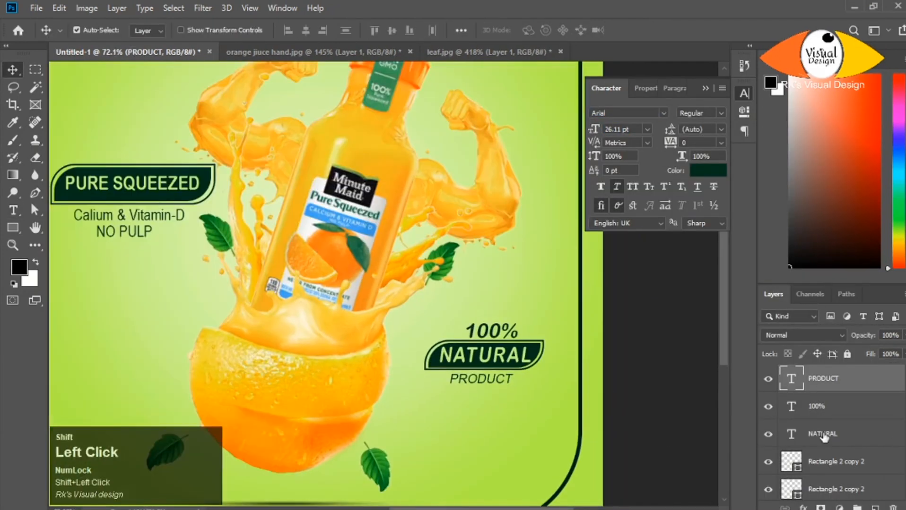
- Select the NATURAL badge shapes with their 100%, NATURAL and PRODUCT texts and move the whole block up
shift+click(823, 487)
drag(478, 351, 479, 310)
scroll(496, 368, down, 5)
scroll(498, 366, up, 1)
scroll(510, 356, down, 4)
scroll(479, 379, up, 1)
scroll(478, 379, down, 1)
- Group the NATURAL badge layers with their texts, and group the PURE SQUEEZED badge layers with theirs
click(832, 381)
scroll(838, 403, down, 3)
shift+click(829, 413)
key(ctrl+g)
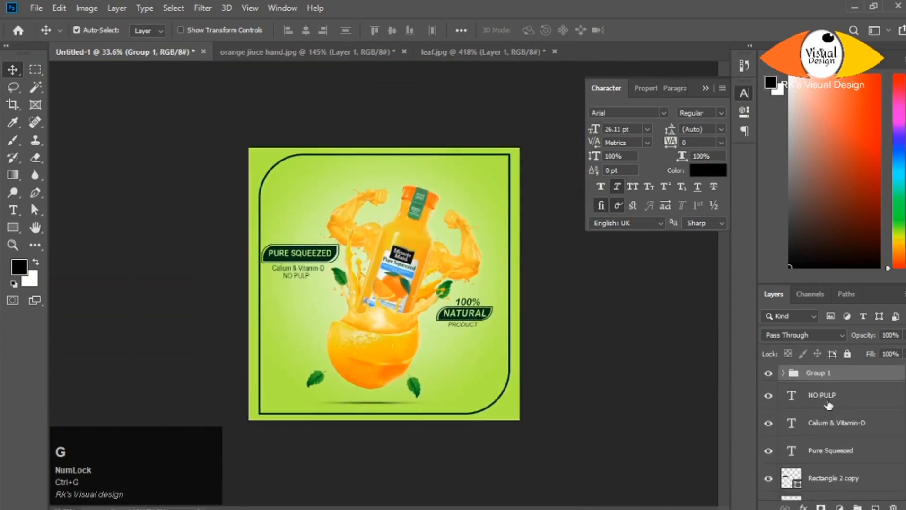
click(827, 398)
scroll(826, 440, down, 2)
shift+click(826, 456)
key(ctrl+g)
scroll(826, 425, up, 2)
scroll(473, 404, down, 1)
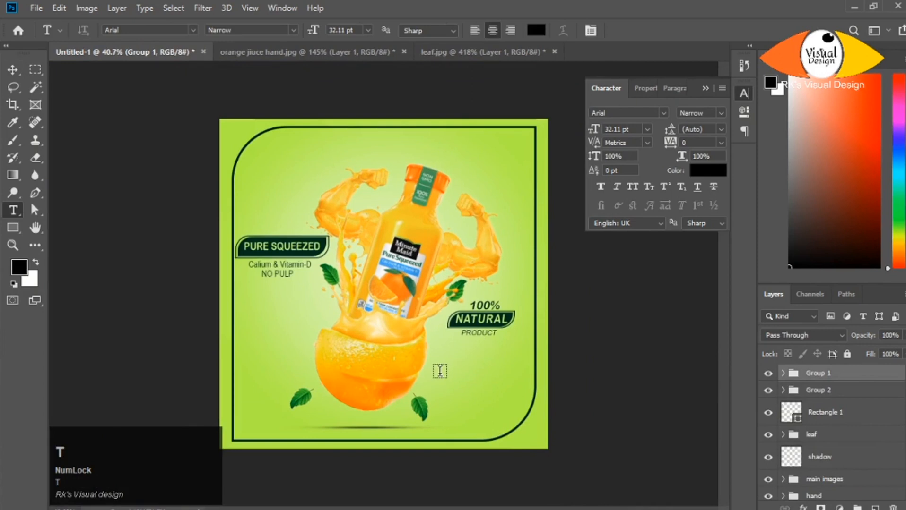
- Add an "ORANGES TASTE" text from the notes file near the lower edge of the orange
click(440, 371)
key(alt+Tab)
key(ctrl+c)
key(alt+Tab)
key(ctrl+v)
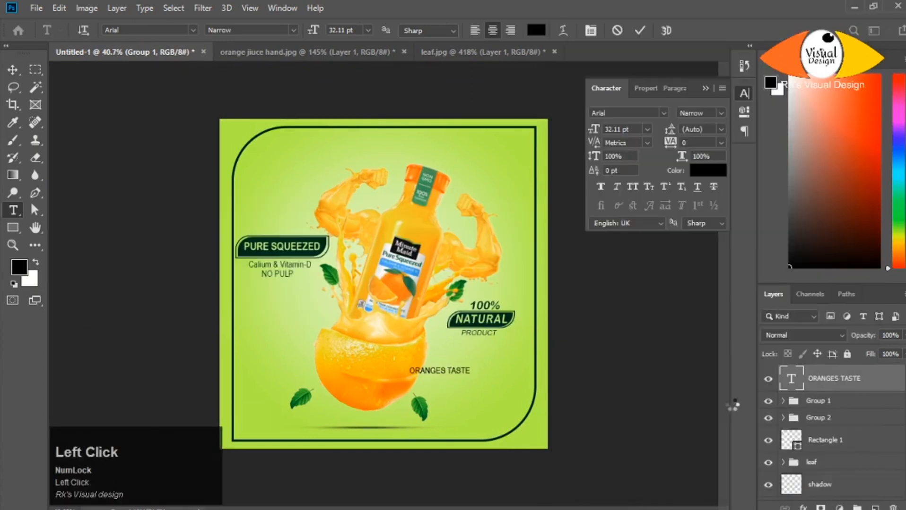
- Format the word ORANGES in orange Arial Rounded MT Bold at 57.11 pt and position the line beside the orange
click(536, 30)
click(732, 297)
click(710, 145)
click(851, 139)
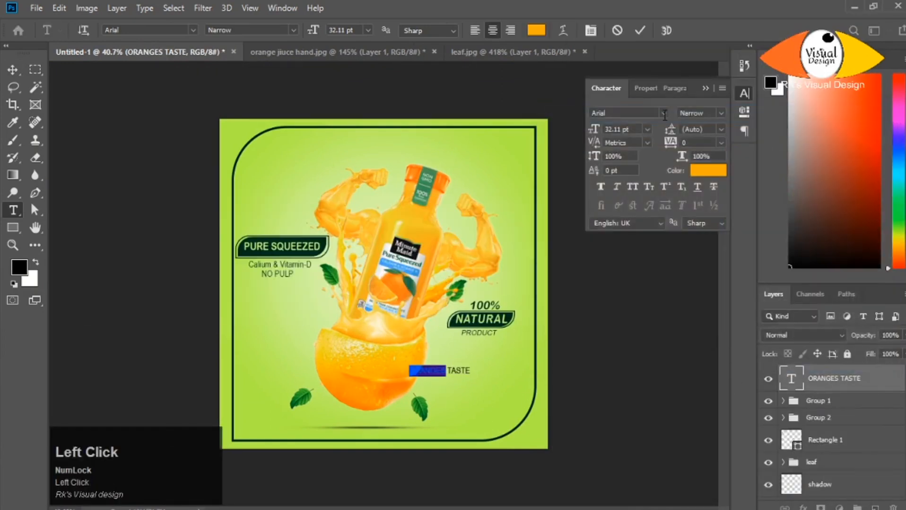
click(13, 70)
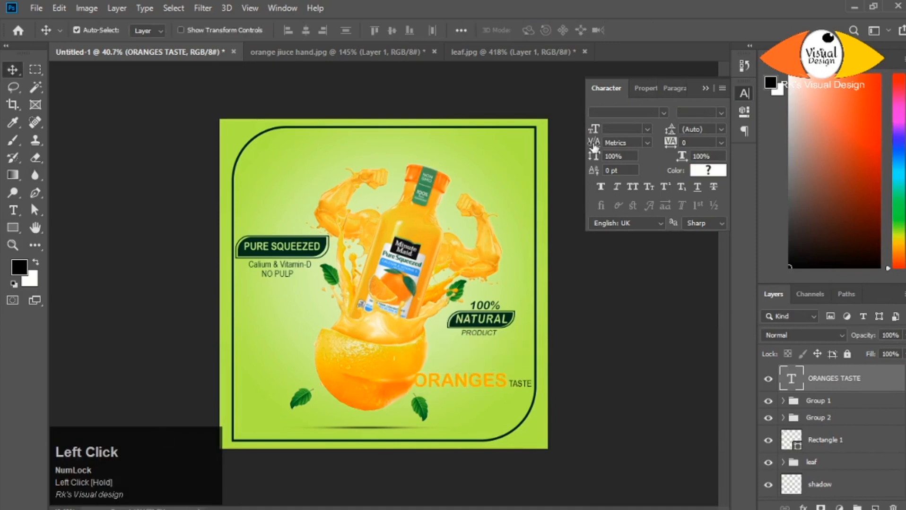
double_click(501, 382)
drag(588, 134, 588, 133)
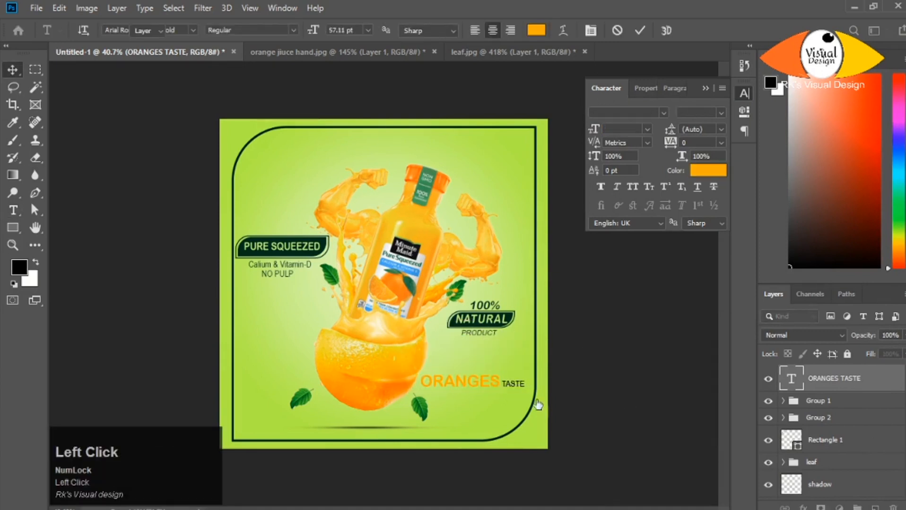
drag(510, 382, 515, 381)
- Recolour the word TASTE to the dark green used in the NATURAL badge
scroll(515, 380, up, 7)
double_click(604, 329)
click(536, 30)
click(497, 128)
click(851, 139)
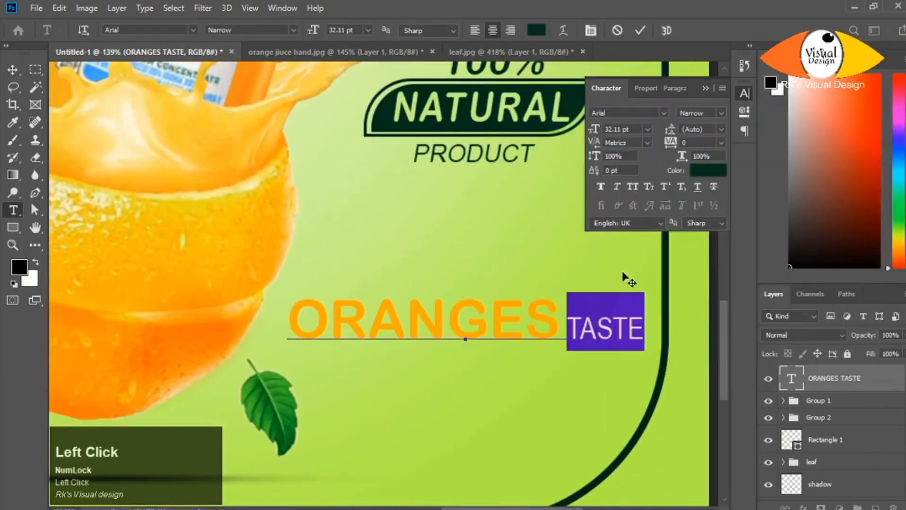
scroll(581, 367, down, 5)
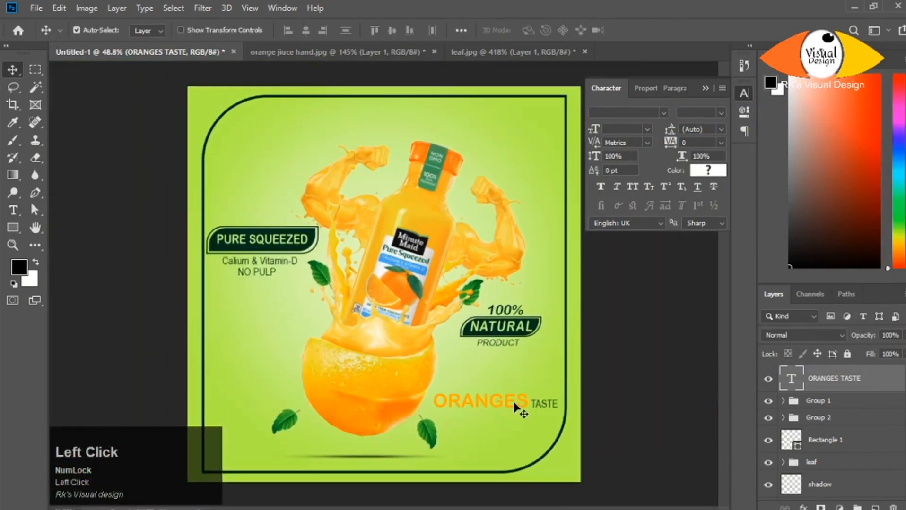
- Add "JUST LIKE IT" from the notes file as dark green text beneath the ORANGES TASTE line
scroll(562, 330, up, 1)
click(427, 434)
key(alt+Tab)
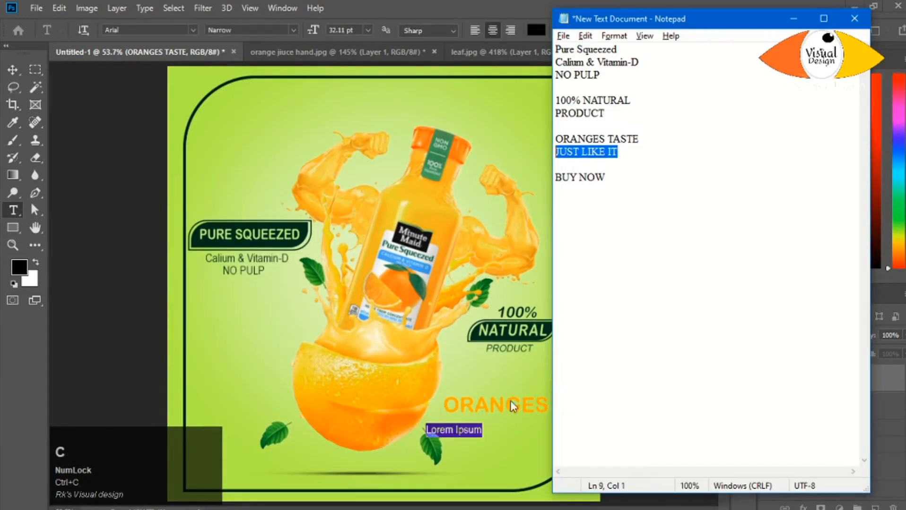
key(alt+Tab)
key(ctrl+v)
click(704, 171)
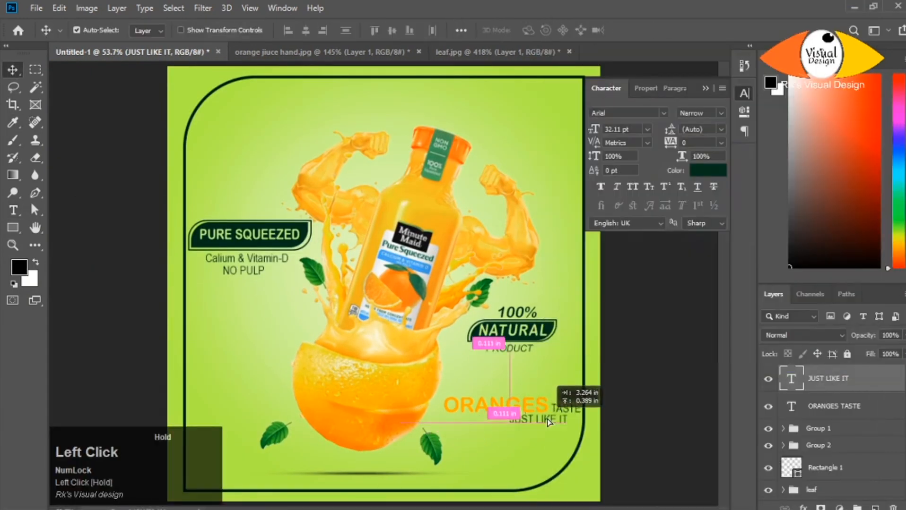
- Tighten the tracking of the word ORANGES and recolour it to a deeper orange
click(553, 403)
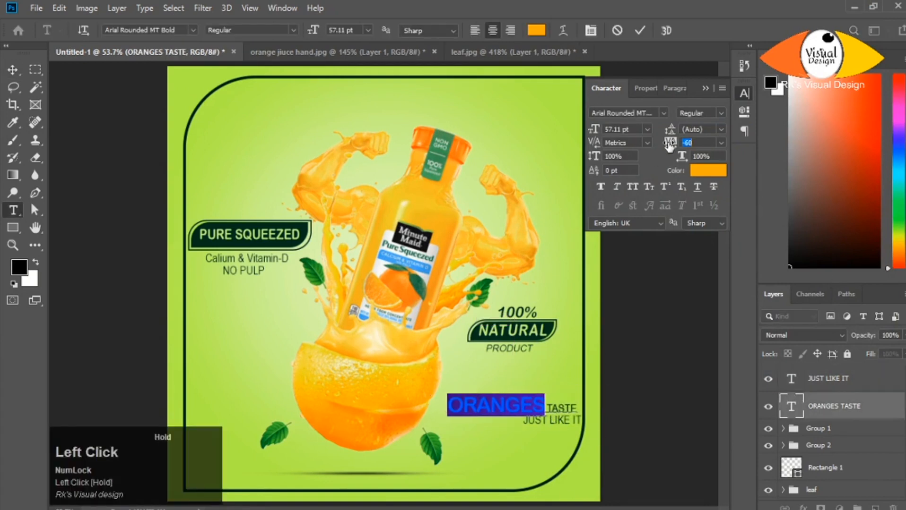
scroll(652, 452, down, 4)
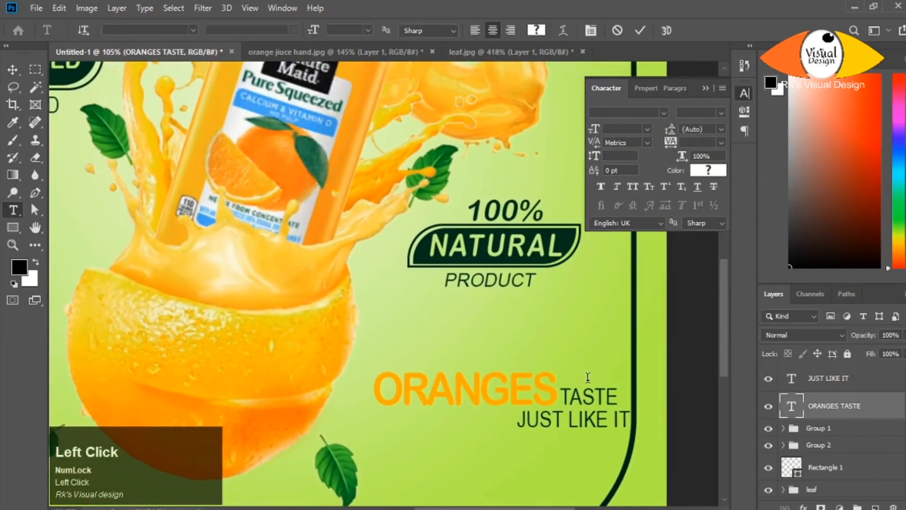
click(708, 170)
drag(743, 297, 743, 300)
click(850, 138)
click(13, 70)
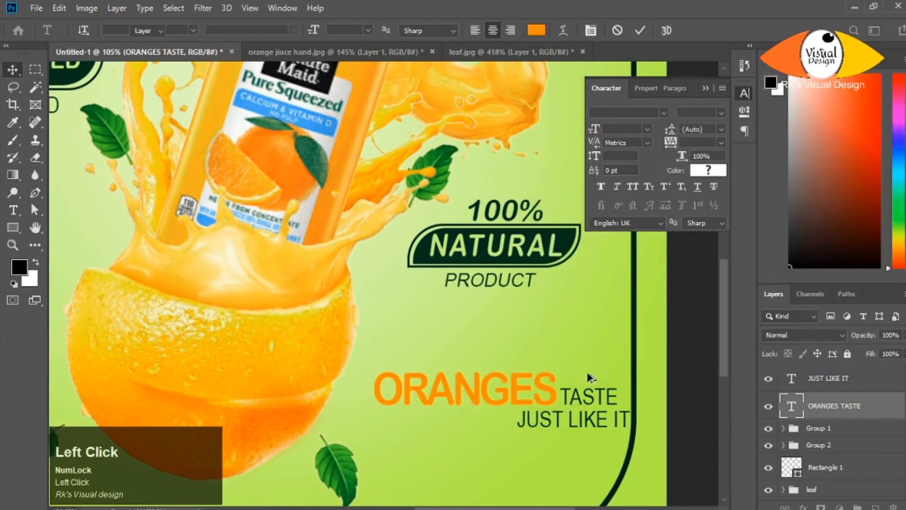
- Shift the JUST LIKE IT text so its right edge lines up with the end of TASTE
scroll(533, 396, down, 9)
click(522, 396)
scroll(609, 440, up, 5)
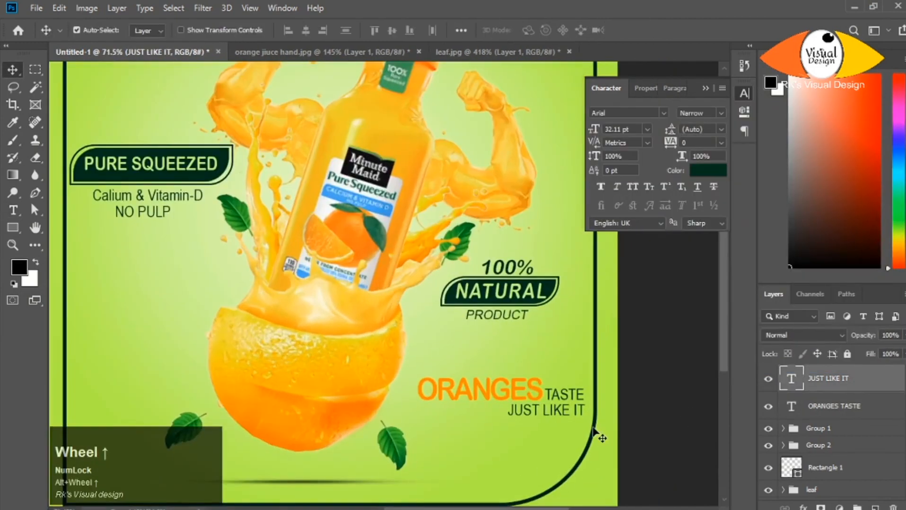
key(Left)
- Duplicate the JUST LIKE IT text into the poster's lower-left corner and replace the copy with "buy now"
scroll(599, 436, down, 9)
click(262, 392)
scroll(262, 391, up, 4)
drag(268, 427, 268, 429)
double_click(265, 430)
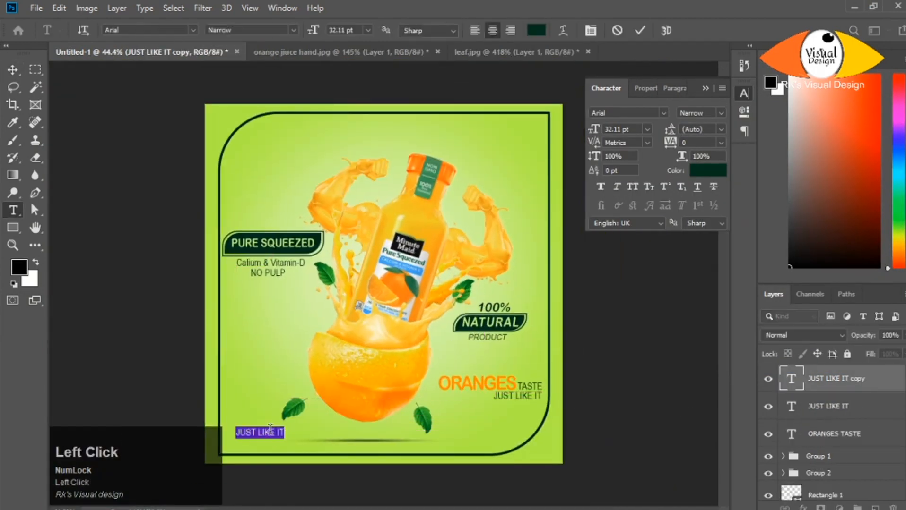
text(buy now)
- Format the buy now text as all caps in Arial Rounded MT Bold at 30.11 pt with 116% vertical scale
click(635, 191)
click(663, 113)
click(633, 154)
drag(597, 129, 594, 128)
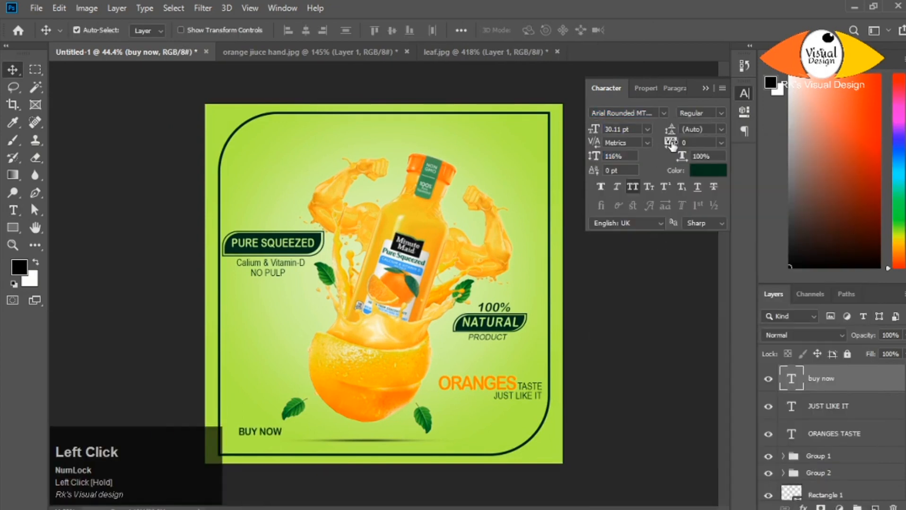
- Draw an unfilled 172 by 53 px rounded rectangle around BUY NOW with a 3 px dark green stroke
drag(272, 437, 287, 440)
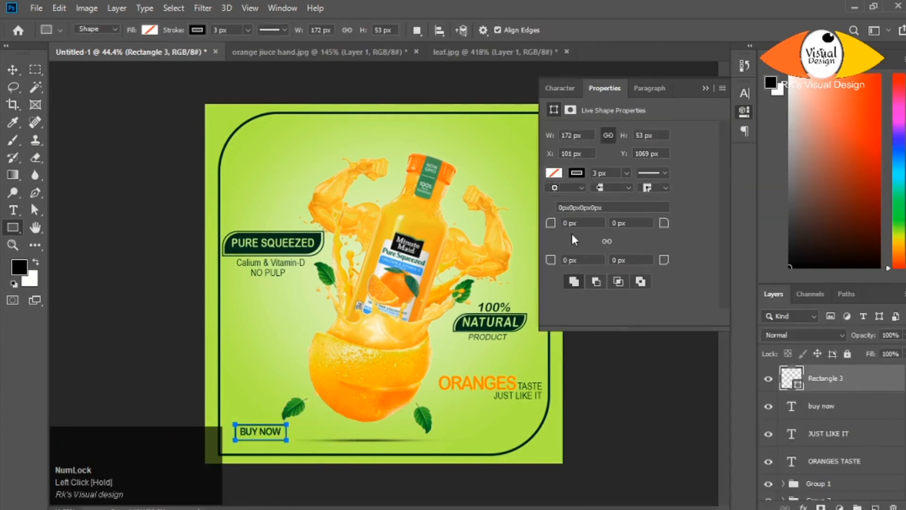
click(577, 174)
click(561, 243)
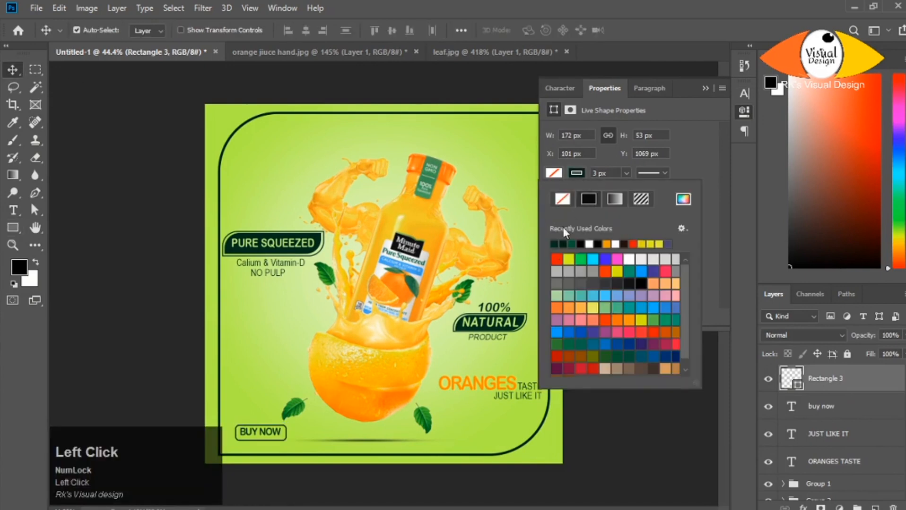
- Align the vertical centres of the BUY NOW text and its rounded outline, then deselect the layers
click(705, 88)
shift+click(823, 406)
click(392, 30)
click(637, 385)
scroll(318, 416, up, 7)
scroll(181, 375, down, 2)
scroll(181, 375, down, 9)
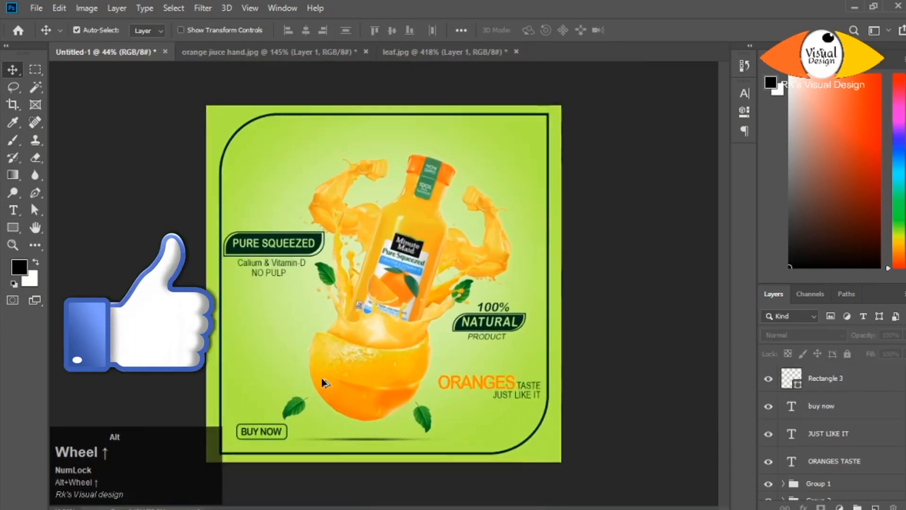
- Place the Minute Maid logo image into the poster, scale it down and position it in the frame's upper-right corner
key(alt+Tab)
drag(441, 101, 466, 185)
drag(515, 363, 434, 310)
drag(385, 279, 445, 204)
drag(495, 241, 485, 174)
key(Return)
key(Down)
key(Down)
- Bring the frame's Rectangle 1 layer above the logo and lower its opacity to 82%
scroll(468, 201, down, 5)
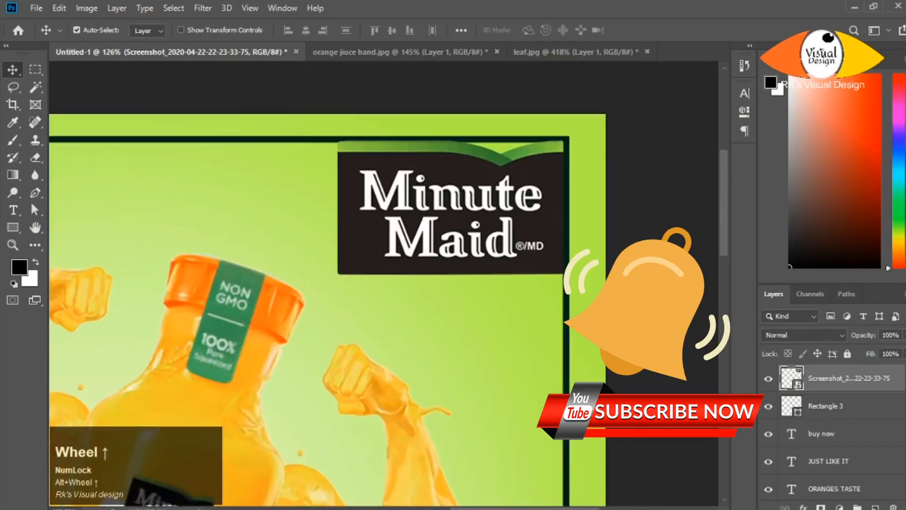
drag(863, 362, 848, 339)
scroll(425, 281, down, 6)
scroll(540, 186, up, 4)
scroll(540, 186, down, 3)
scroll(386, 289, down, 2)
scroll(386, 289, up, 2)
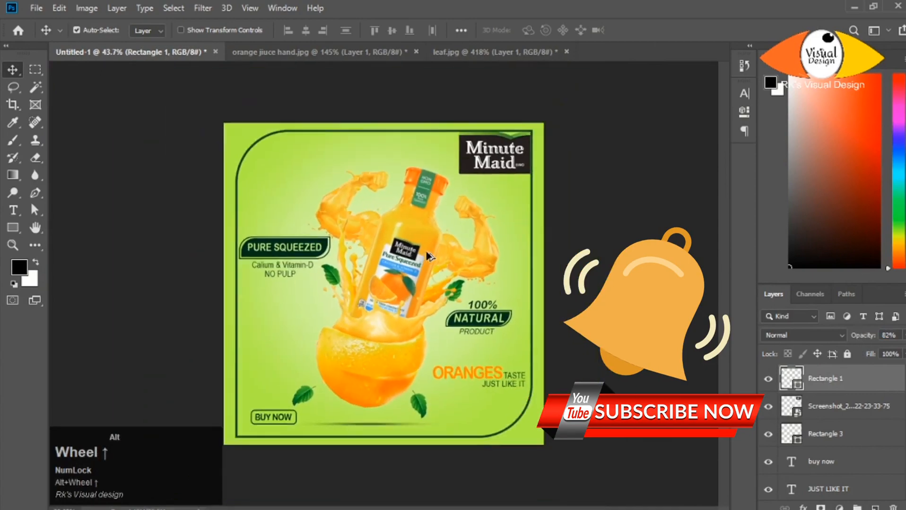